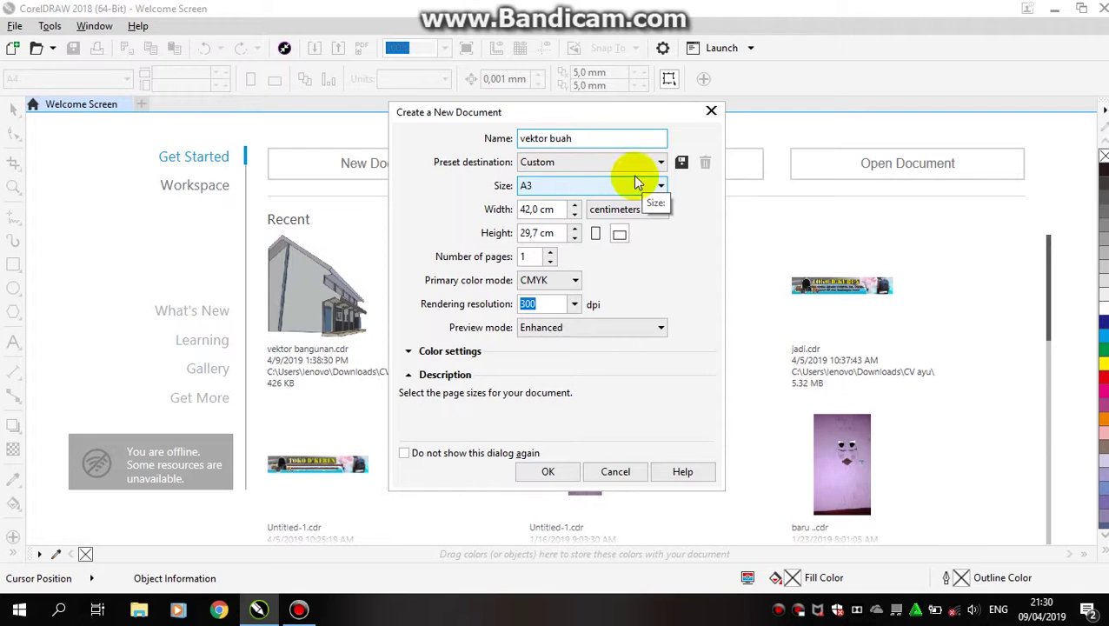
Create an A3 landscape document named vektor buah, 42.0 × 29.7 cm, in CMYK at 300 dpi.
left_click(545, 474)
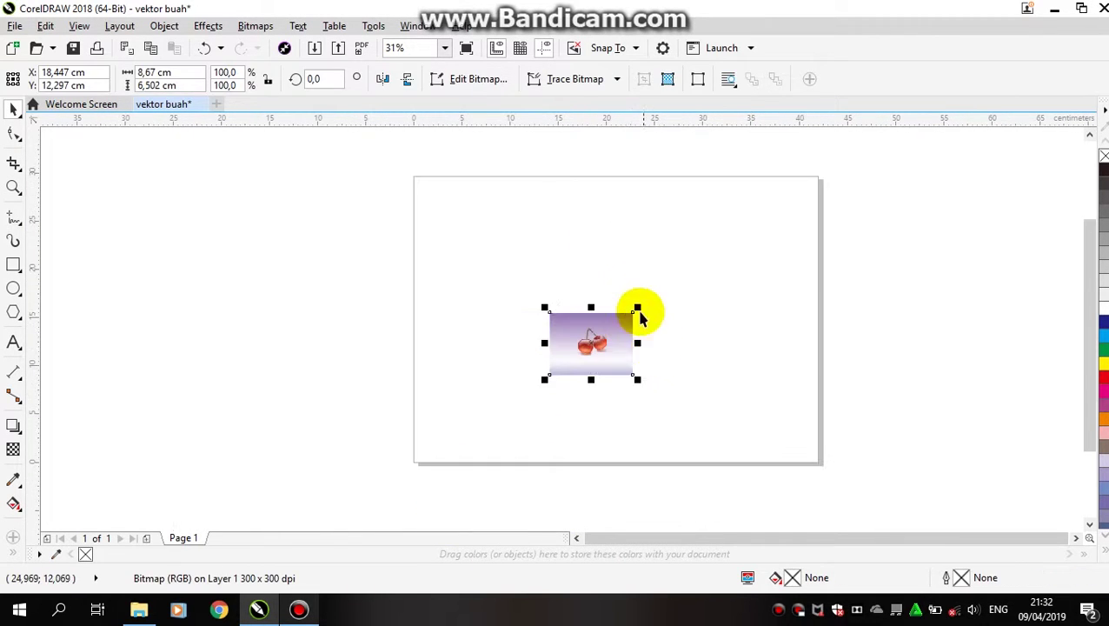
Enlarge the cherry bitmap to nearly fill the page and lock it in place as the tracing reference.
left_click_drag(637, 308, 849, 174)
left_click_drag(754, 285, 693, 326)
left_click_drag(755, 422, 802, 470)
left_click_drag(482, 216, 416, 175)
right_click(729, 335)
left_click(780, 386)
left_click(905, 308)
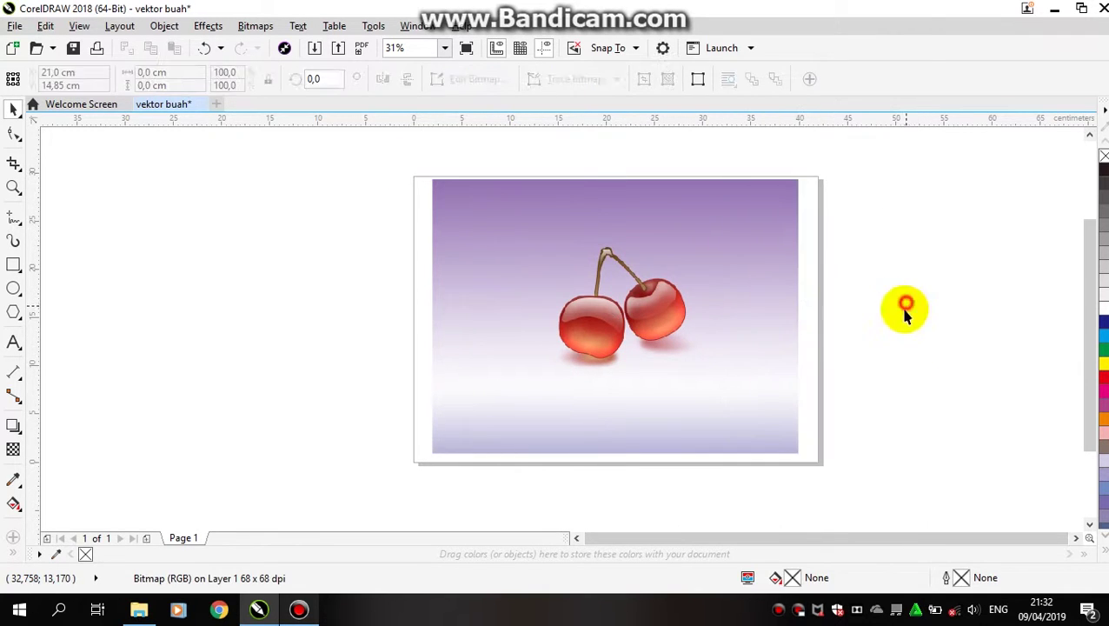
Trace the right cherry's outline and the glossy highlight inside it with the Bézier tool.
scroll(644, 276, "up", 1)
scroll(644, 277, "up", 1)
left_click(18, 222)
left_click(61, 252)
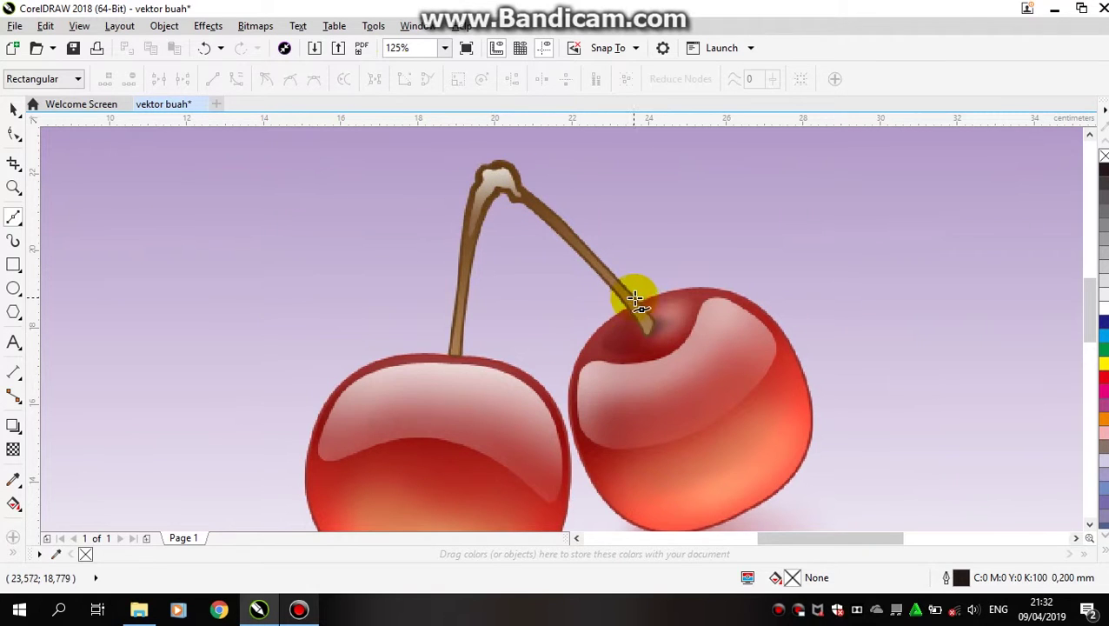
left_click_drag(571, 432, 584, 493)
left_click_drag(733, 466, 765, 434)
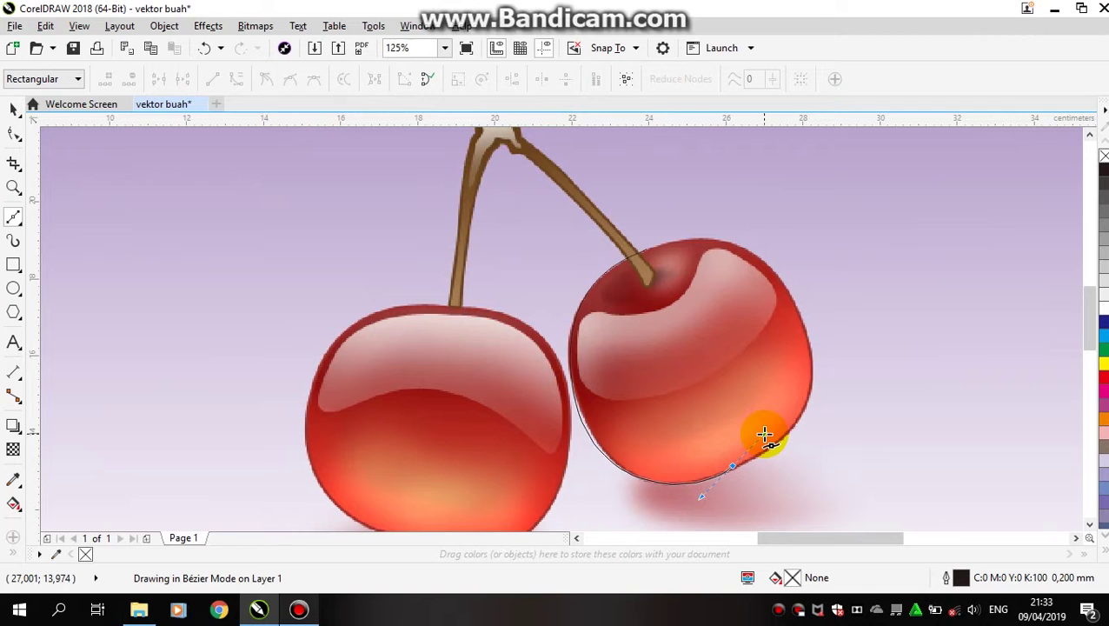
left_click(807, 335)
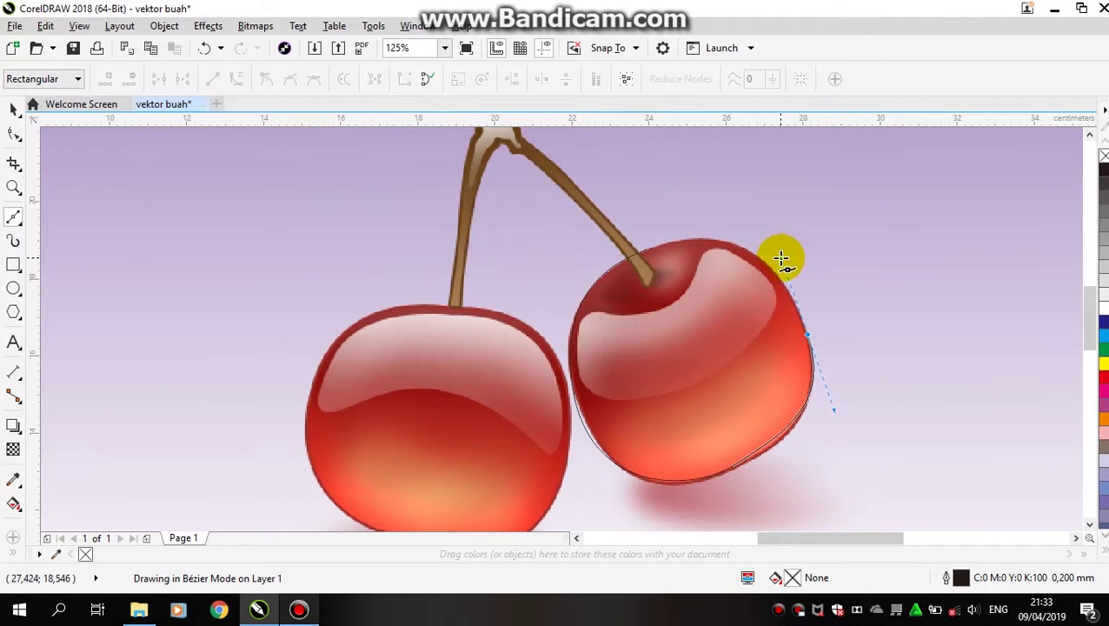
left_click_drag(780, 258, 779, 258)
left_click_drag(647, 249, 722, 214)
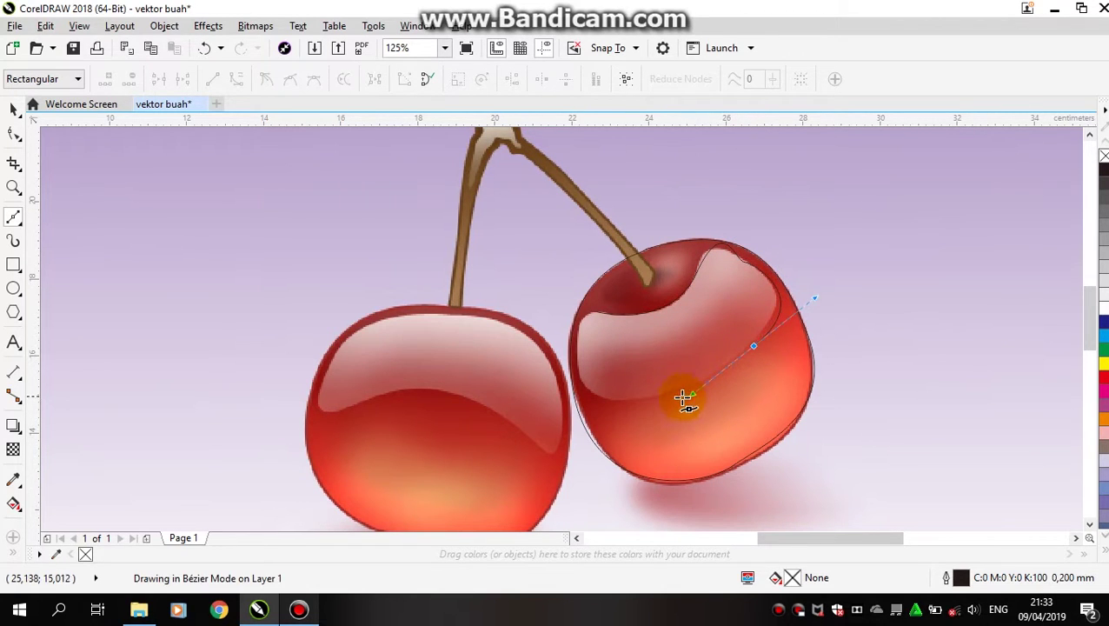
left_click_drag(584, 376, 581, 375)
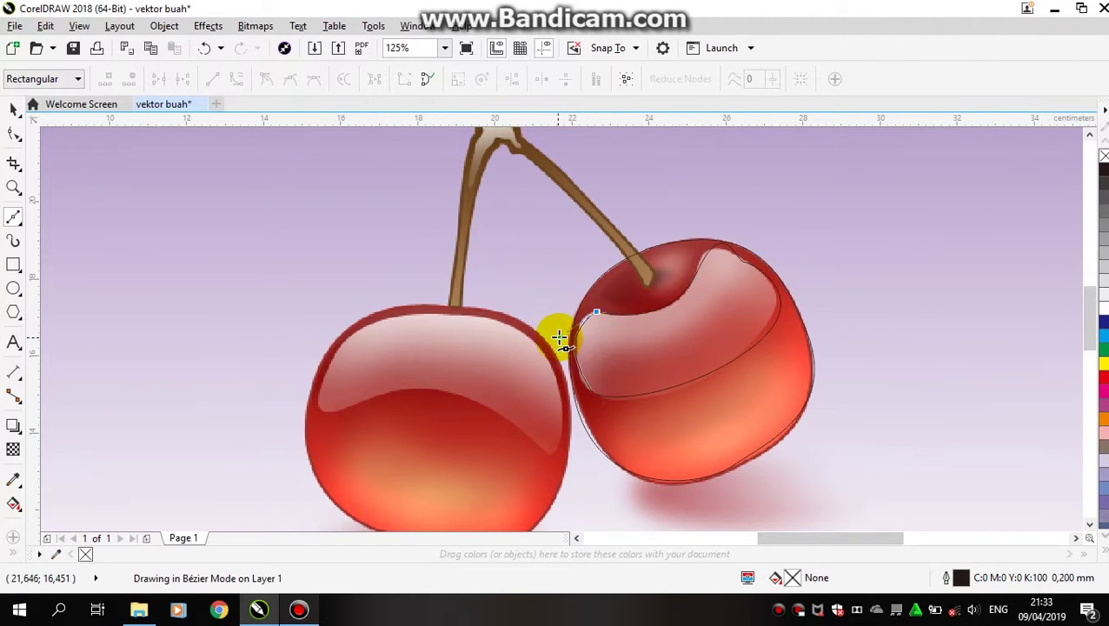
Sample the dark red (R146 G46 B44) near the right cherry's stem and fill the traced cherry outline with it.
left_click(13, 478)
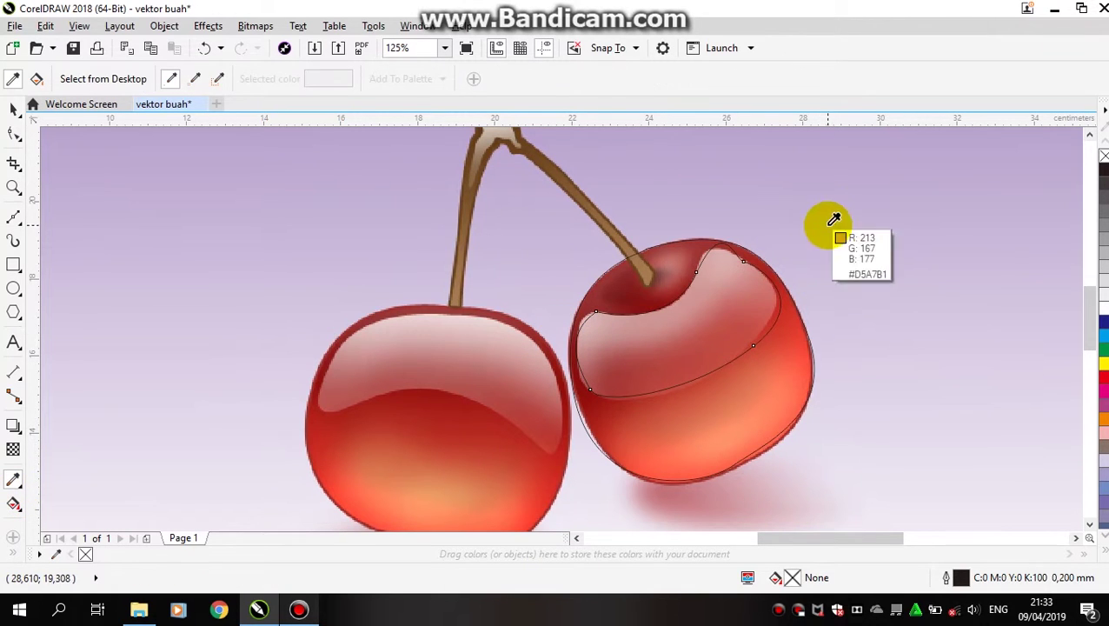
left_click(602, 291)
left_click(599, 295)
key("ctrl+z")
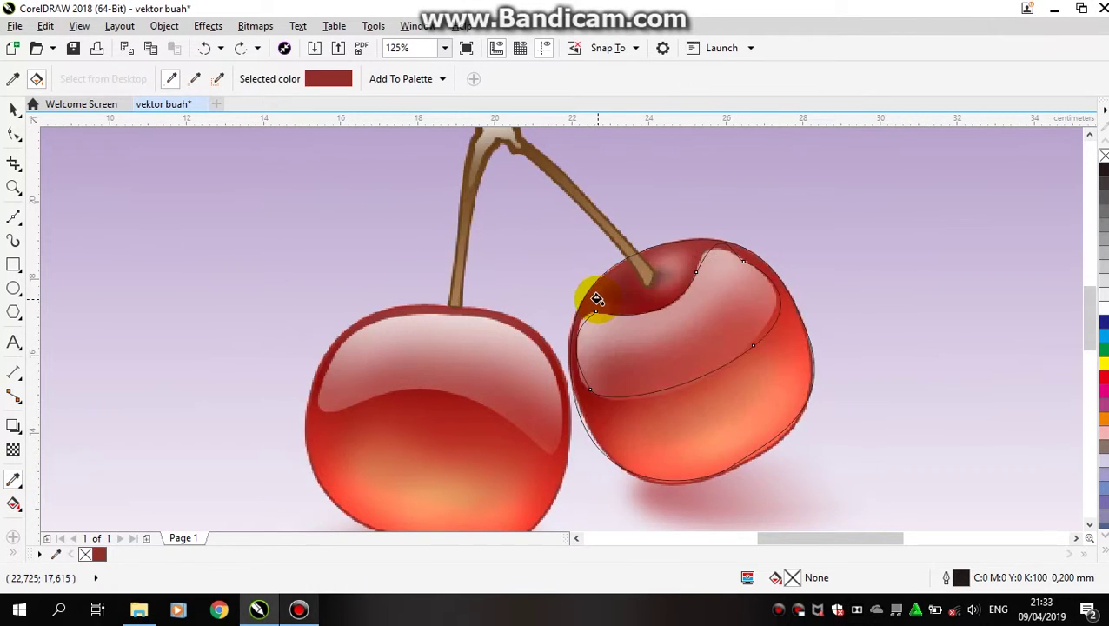
left_click(614, 299)
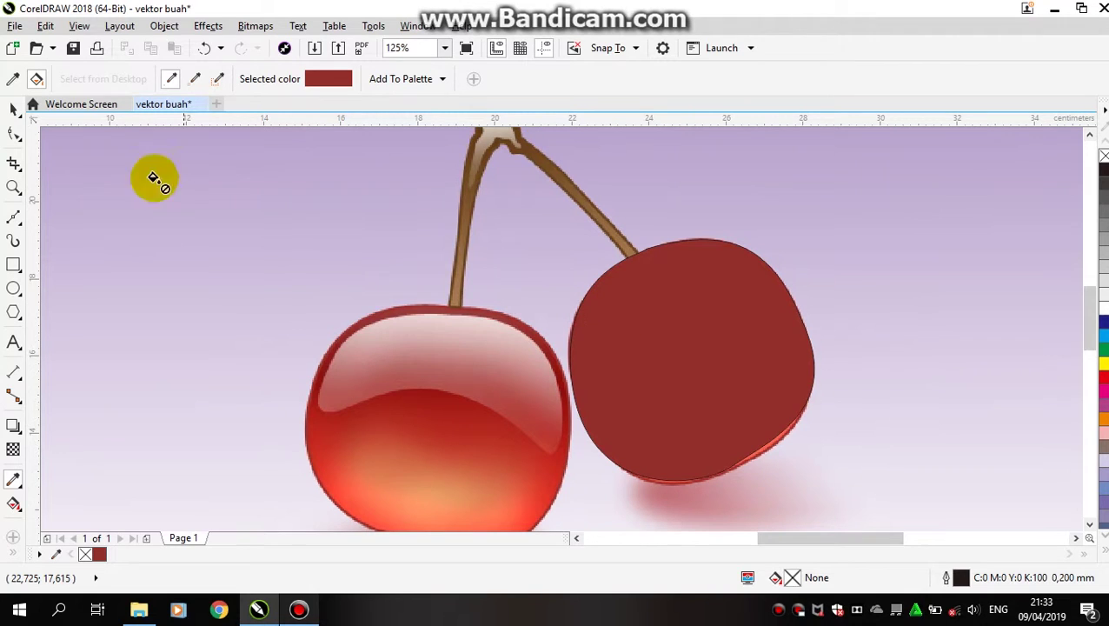
left_click(14, 109)
left_click(205, 48)
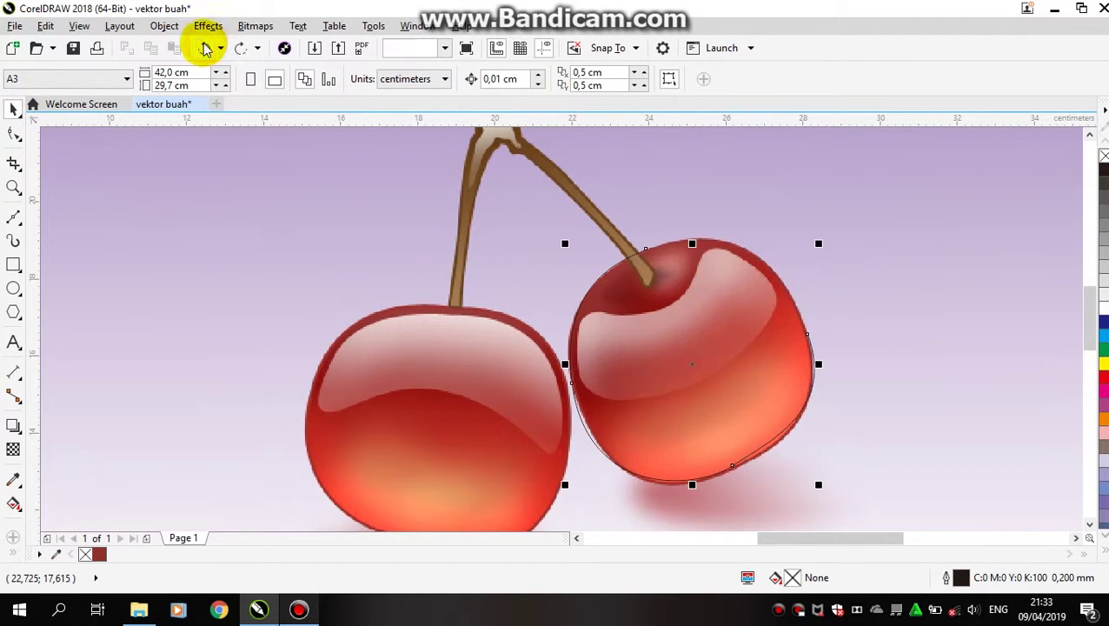
left_click(245, 48)
Try moving the filled cherry aside and tracing a small shape at the edge of the highlight beneath it.
left_click_drag(708, 325, 957, 253)
left_click(13, 217)
left_click(588, 314)
left_click_drag(658, 308, 680, 281)
left_click(635, 350)
left_click(589, 314)
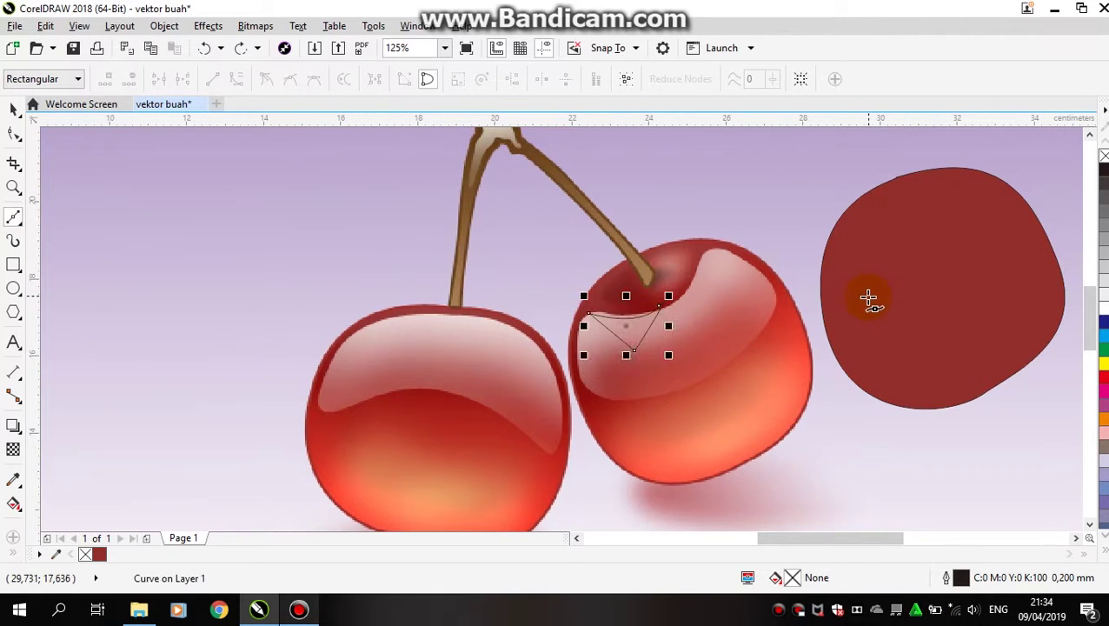
key("ctrl+z")
key("ctrl+z")
Apply a linear fountain fill to the right cherry shape, running from dark red at the middle to white at the lower left.
left_click(13, 109)
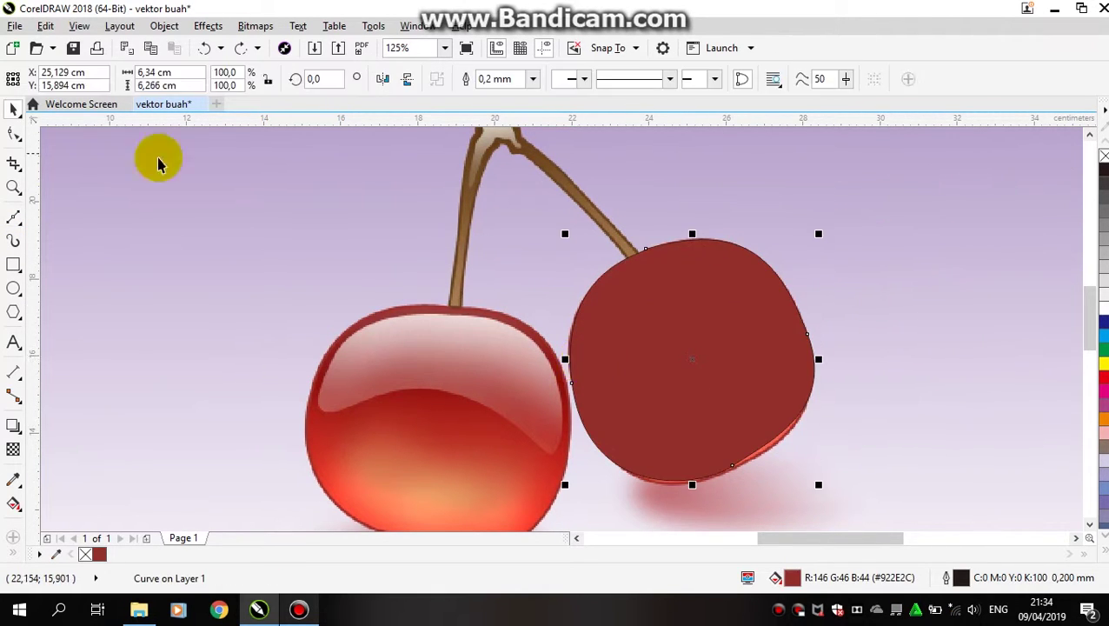
left_click(16, 430)
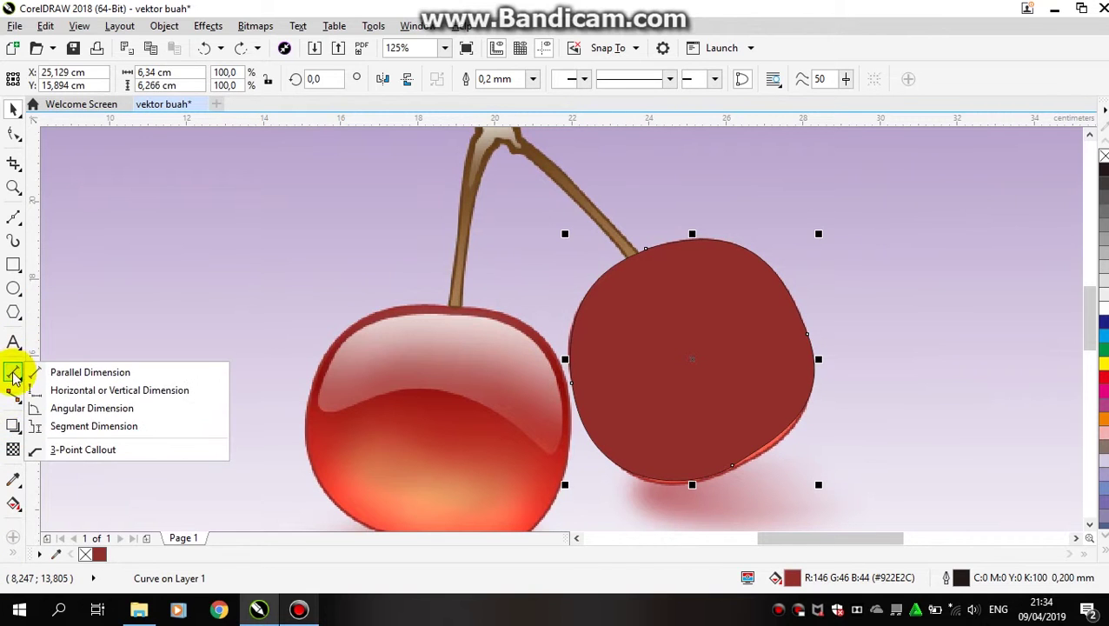
left_click(14, 483)
left_click(14, 503)
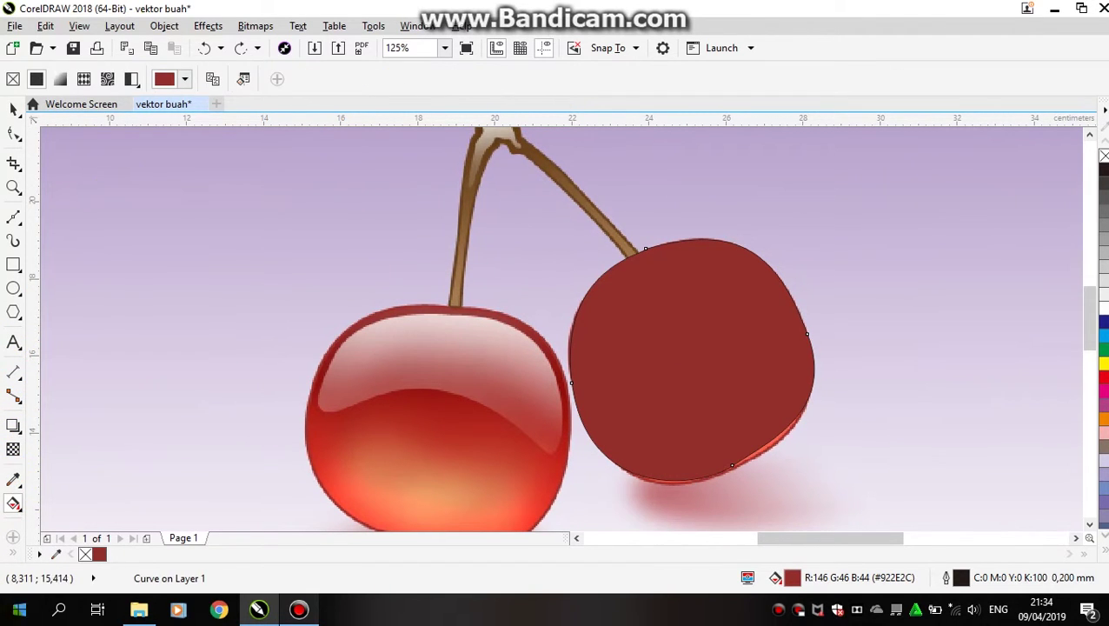
left_click(60, 80)
left_click_drag(570, 359, 654, 342)
left_click_drag(780, 356, 582, 476)
left_click_drag(788, 420, 831, 324)
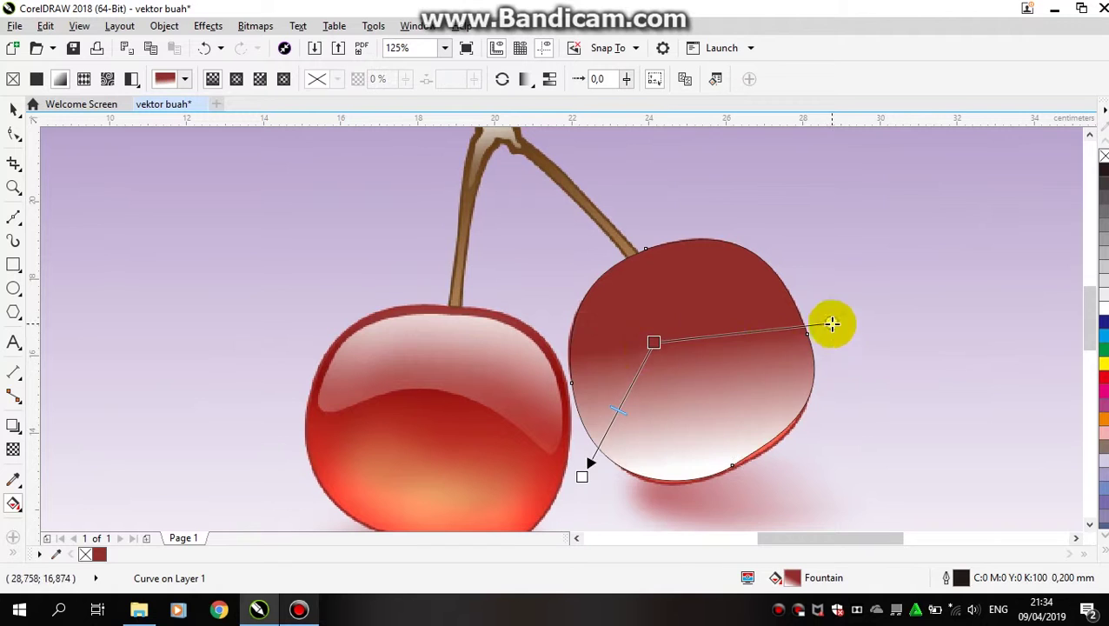
Adjust the fountain fill's handles so the red starts mid-cherry, white ends beyond the lower-left edge, and the blend slopes up towards the right.
left_click_drag(659, 341, 685, 383)
left_click_drag(842, 419, 808, 371)
left_click_drag(685, 382, 711, 353)
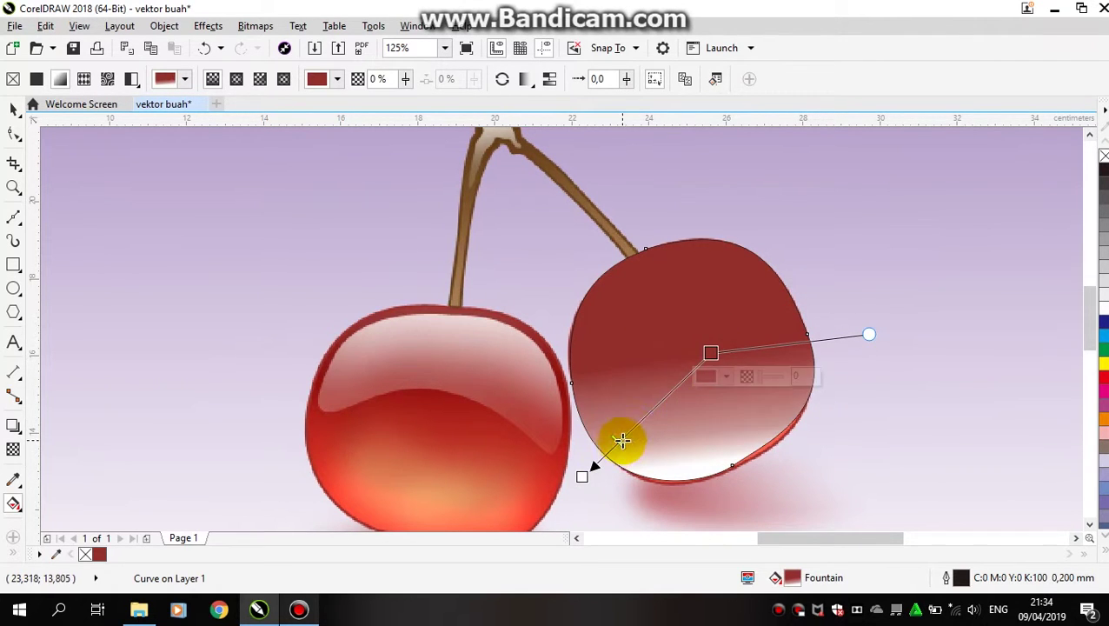
key("ctrl+z")
key("ctrl+z")
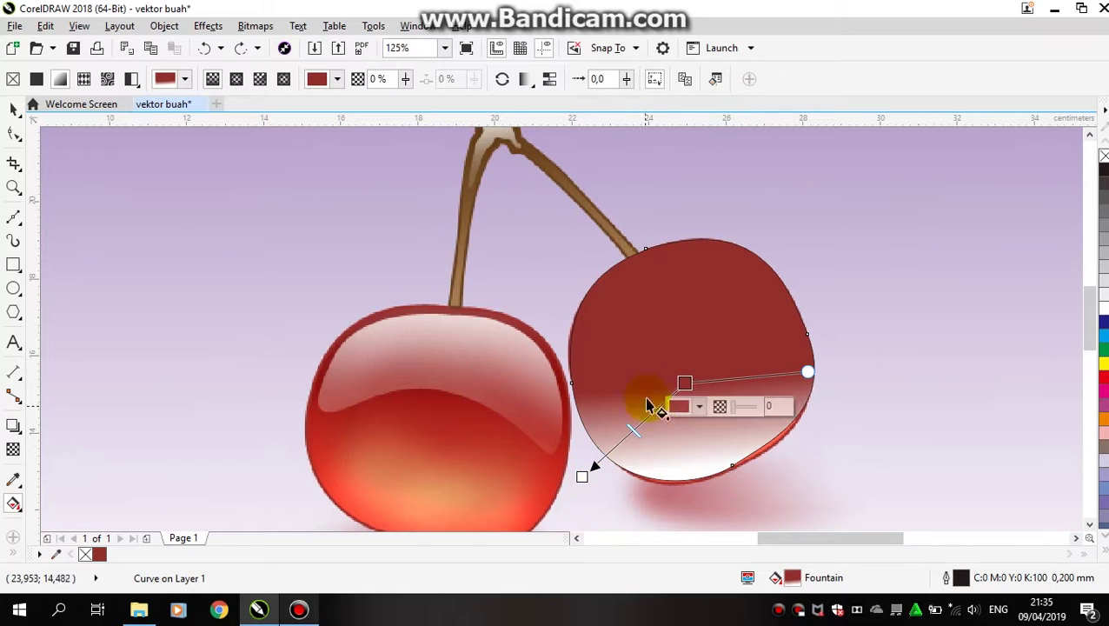
left_click_drag(688, 381, 689, 365)
left_click_drag(595, 465, 613, 464)
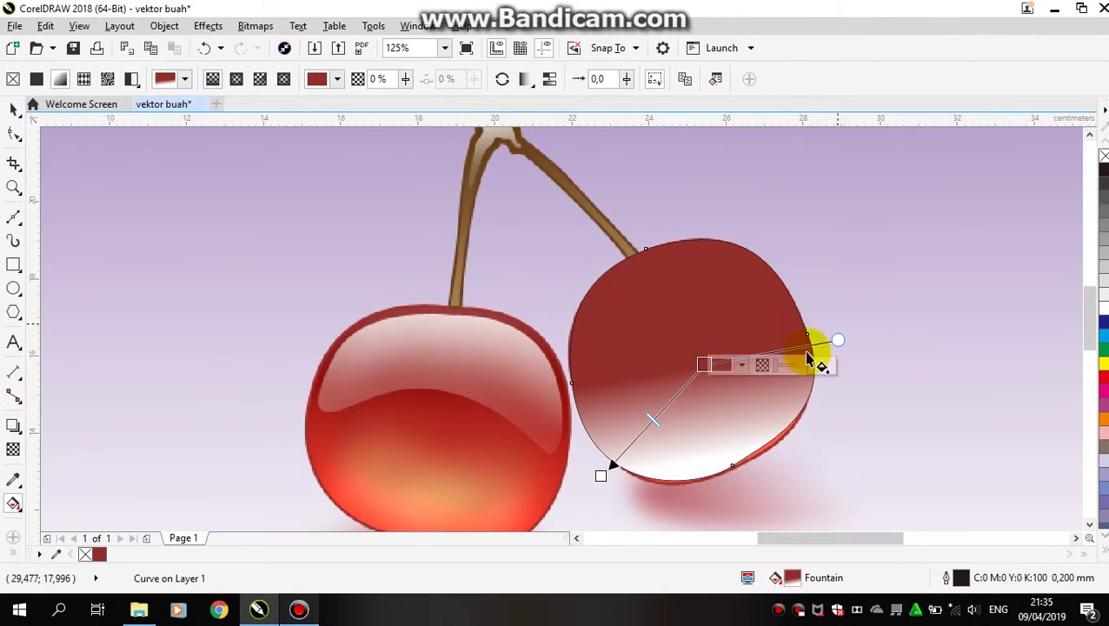
left_click_drag(830, 362, 831, 309)
left_click_drag(614, 463, 605, 494)
left_click_drag(693, 388, 692, 360)
left_click_drag(827, 275, 835, 316)
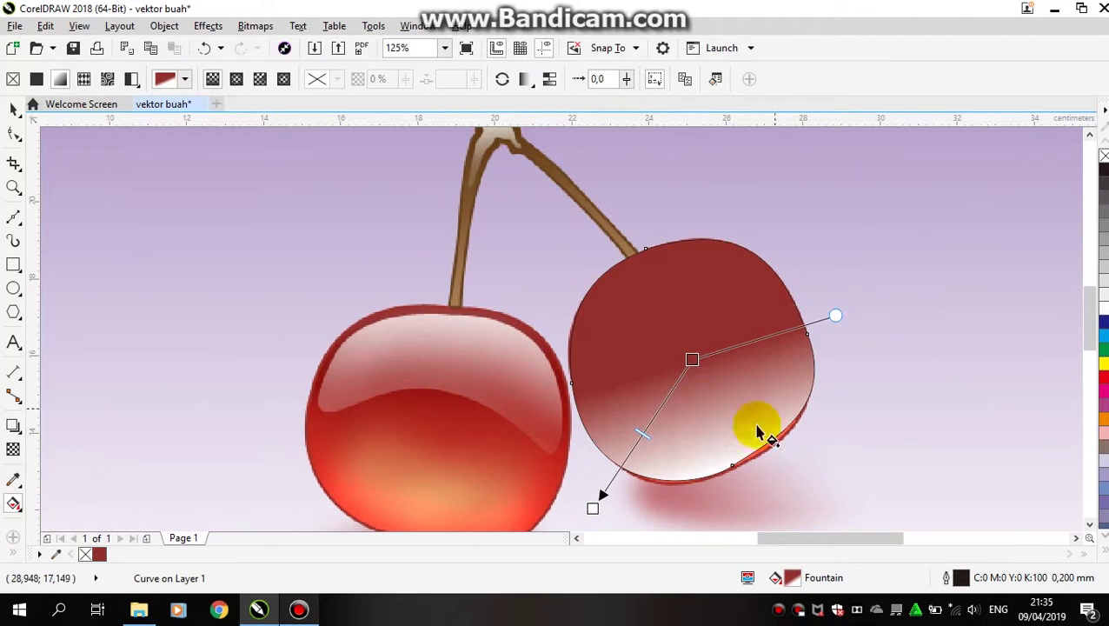
left_click_drag(600, 498, 614, 495)
key("ctrl+z")
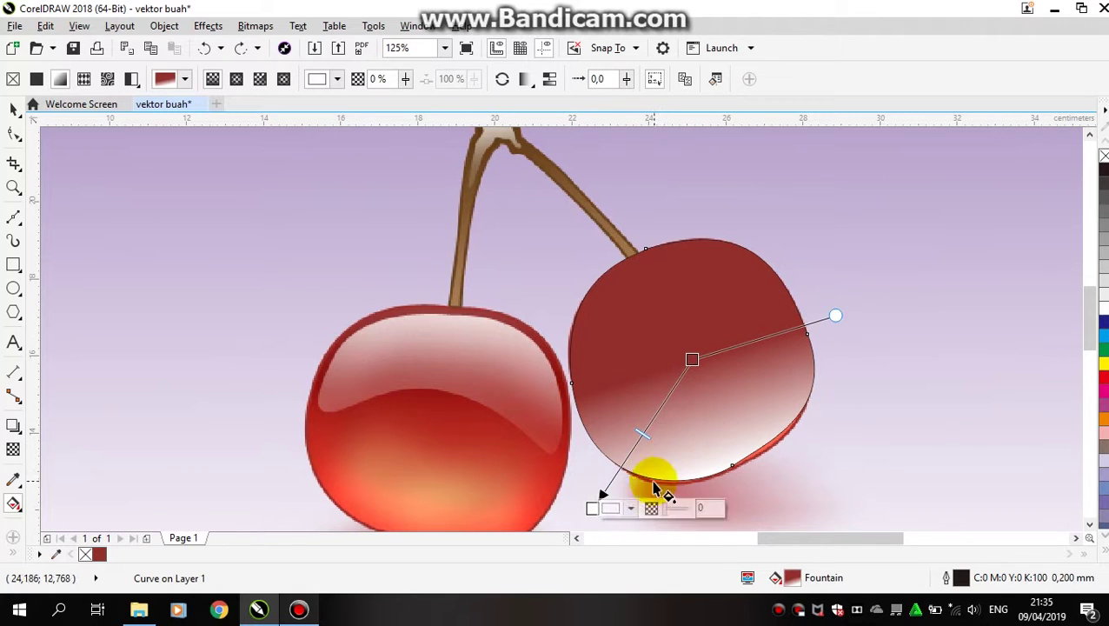
left_click(299, 609)
left_click(1082, 79)
left_click(582, 227)
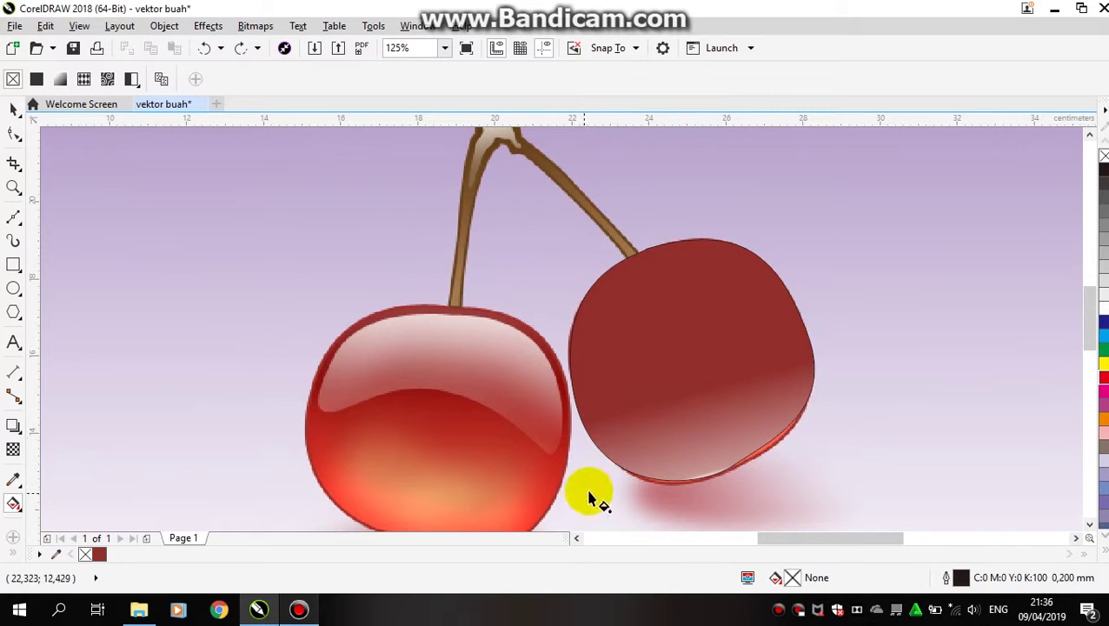
Change the starting colour of the right cherry's fountain fill to bright red.
left_click(686, 396)
left_click(722, 393)
left_click_drag(800, 269, 800, 271)
left_click(871, 189)
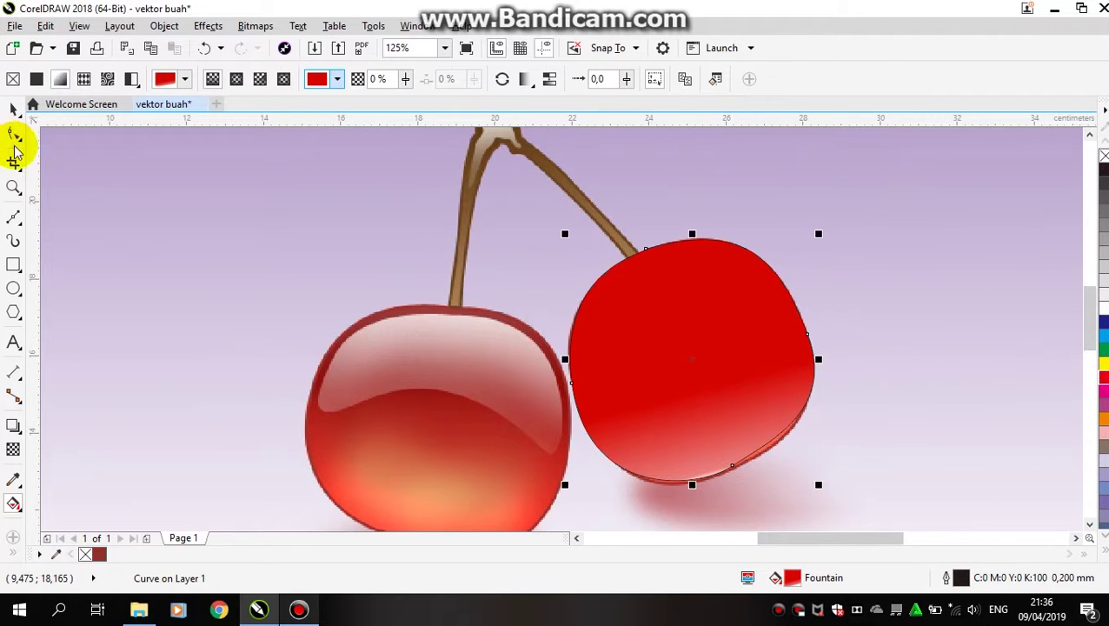
left_click(13, 109)
Try a light-blue preset fountain fill on the right cherry shape and undo it.
left_click(14, 504)
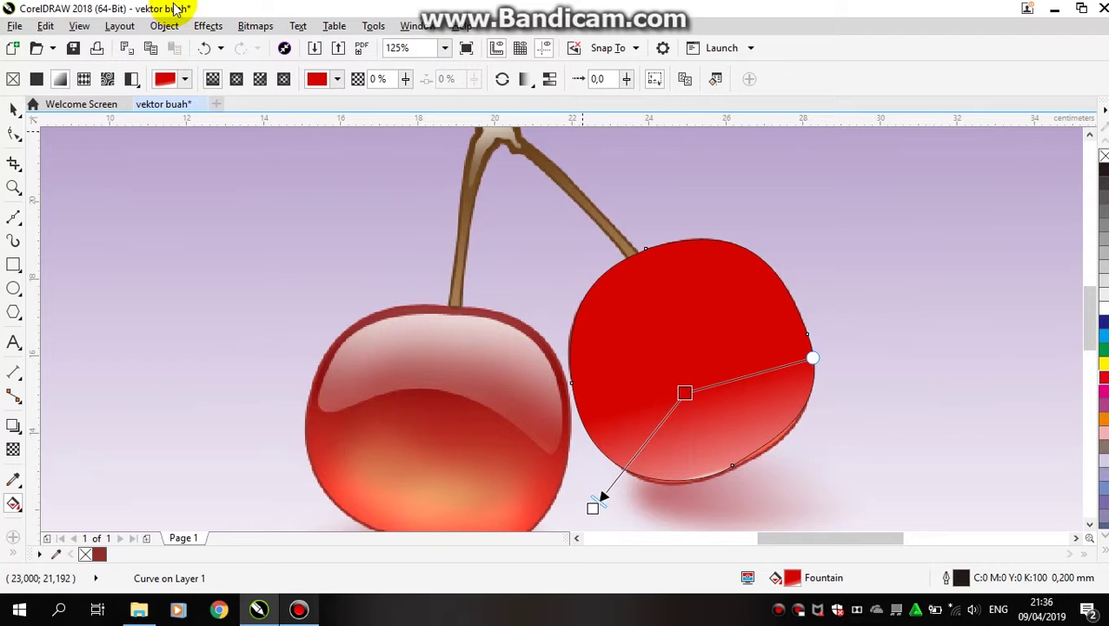
left_click(186, 80)
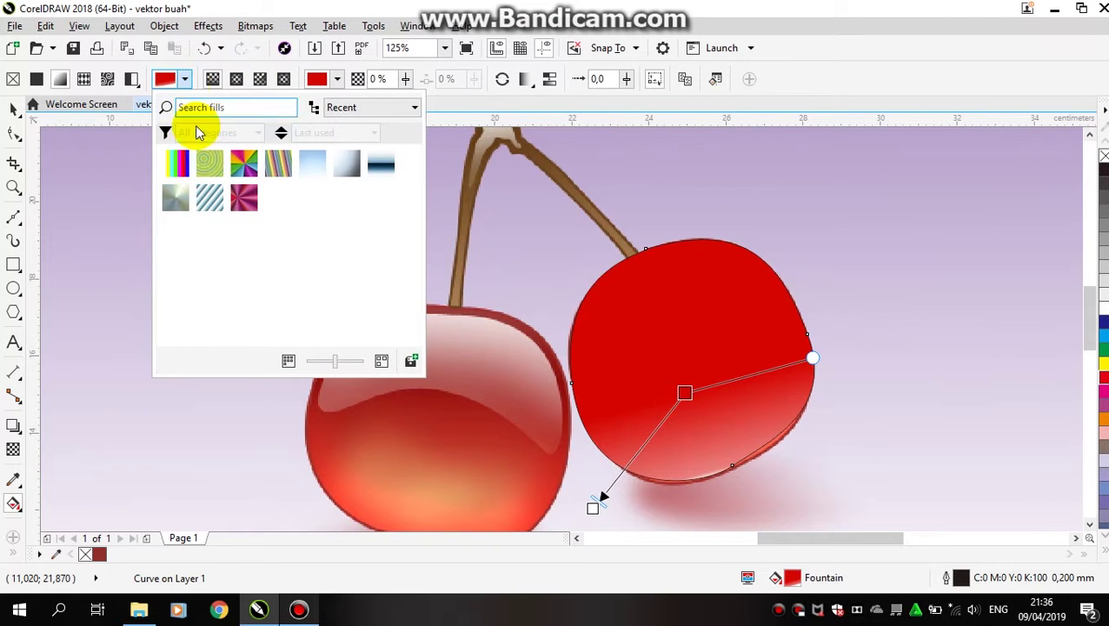
left_click(312, 167)
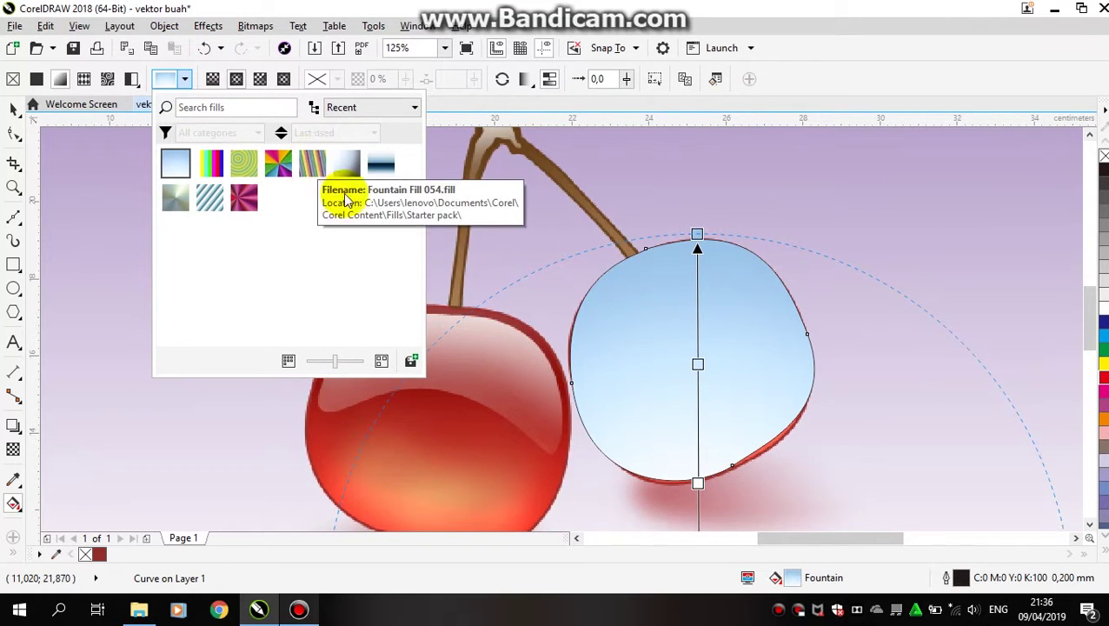
left_click(450, 113)
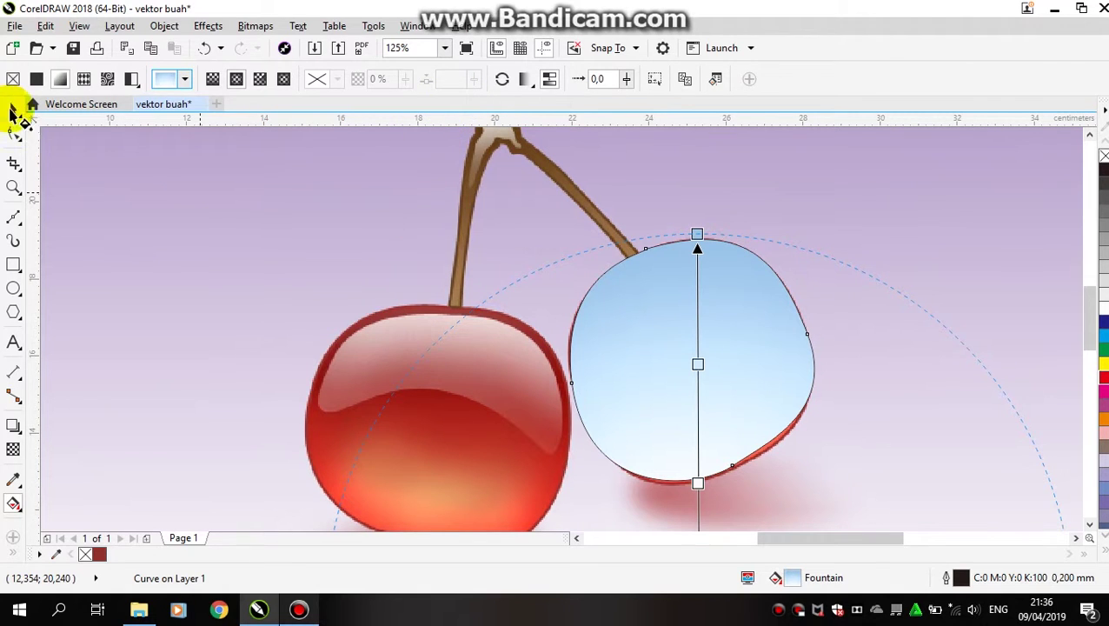
left_click(12, 111)
key("ctrl+z")
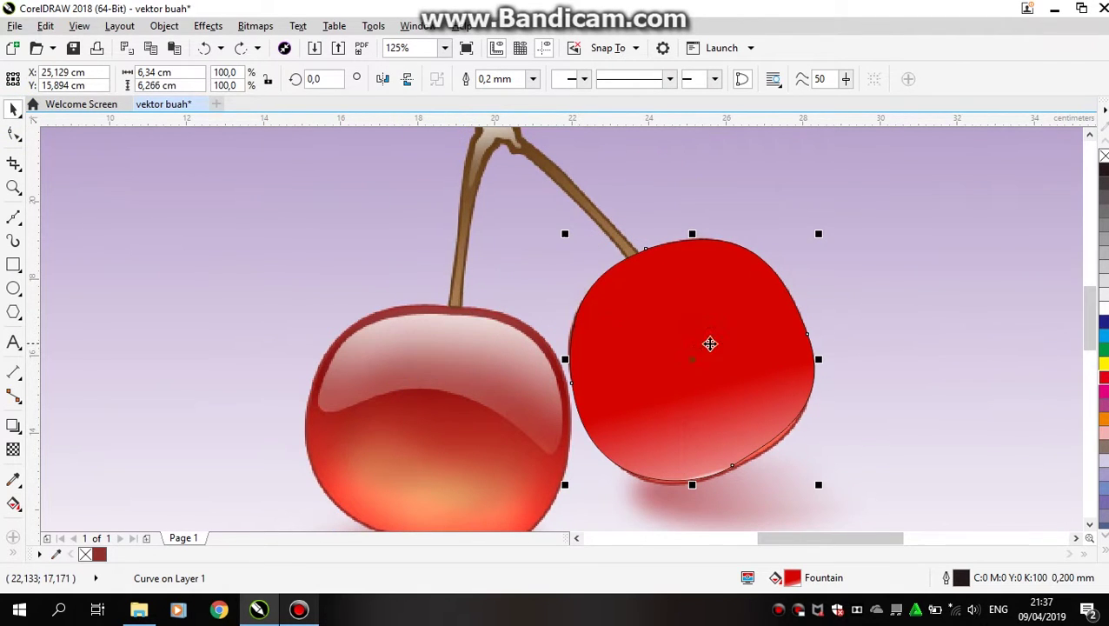
Place a copy of the red cherry shape over the left cherry and rotate it clockwise to match.
left_click_drag(466, 400, 465, 397)
right_click(466, 397)
left_click_drag(577, 281, 640, 367)
scroll(494, 402, "down", 1)
scroll(464, 439, "up", 1)
left_click_drag(477, 431, 471, 443)
Reshape the copied shape's top, right and bottom edges to follow the left cherry in the bitmap.
key("F10")
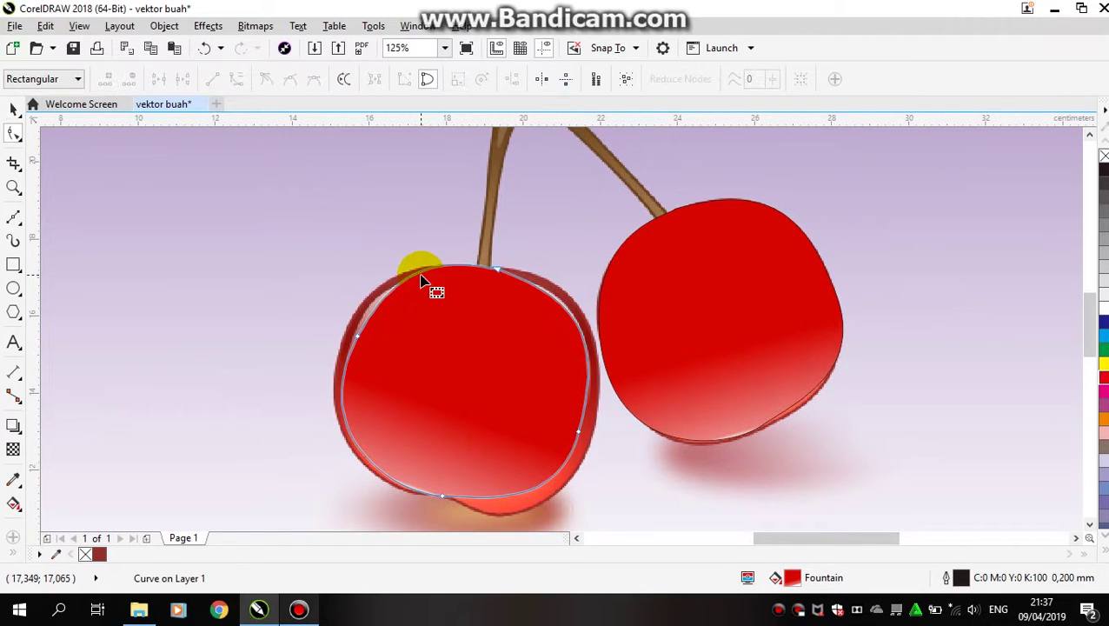
left_click_drag(418, 275, 402, 274)
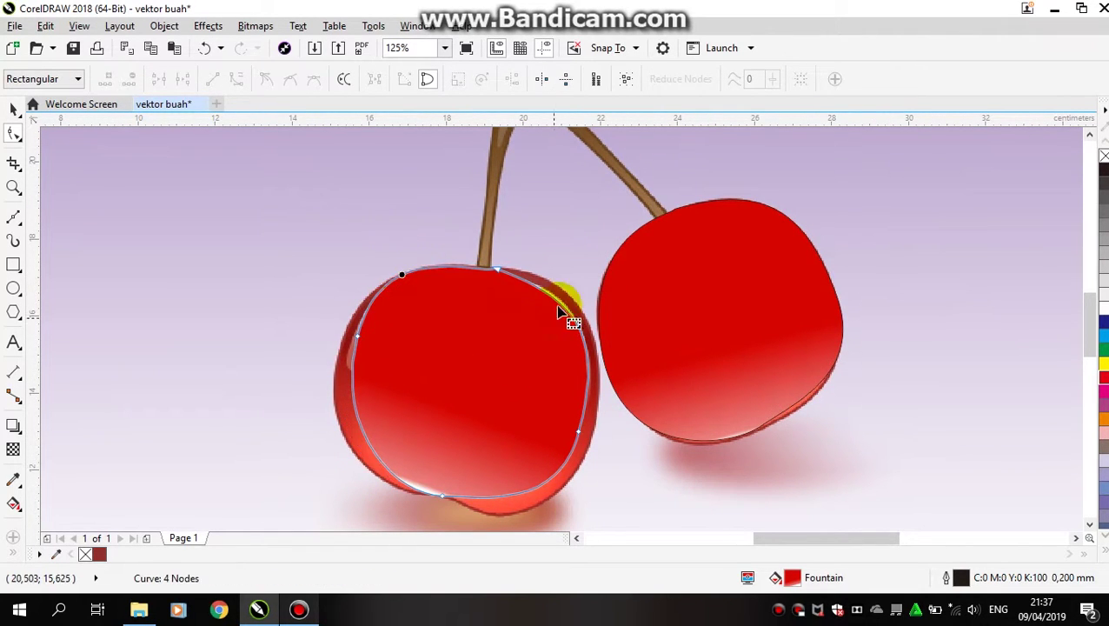
left_click_drag(562, 306, 574, 302)
left_click_drag(580, 432, 585, 446)
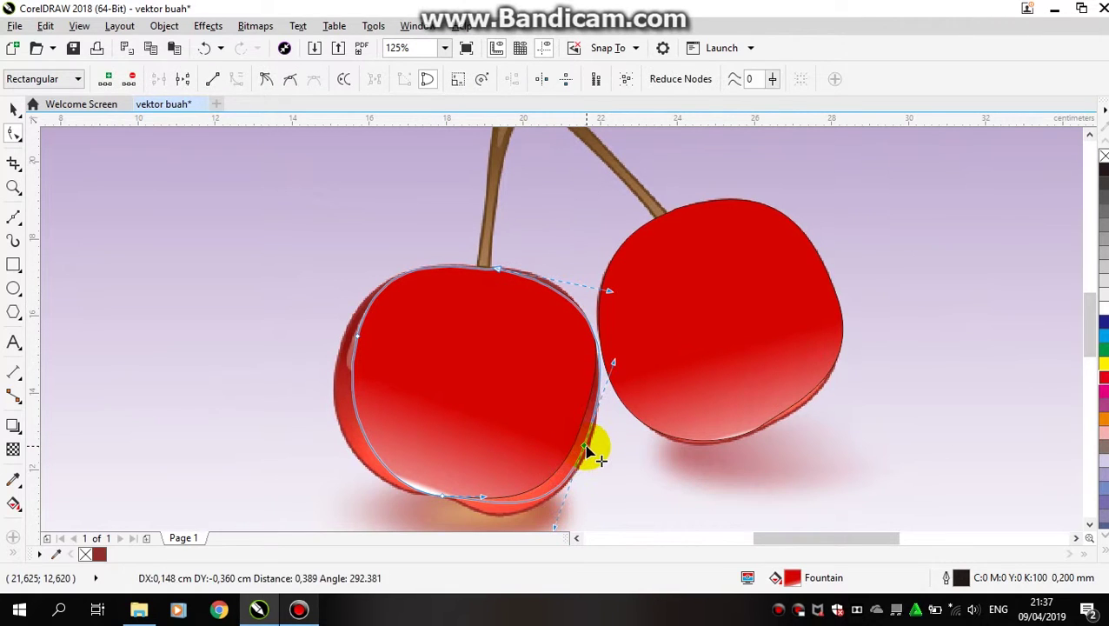
left_click_drag(502, 501, 502, 511)
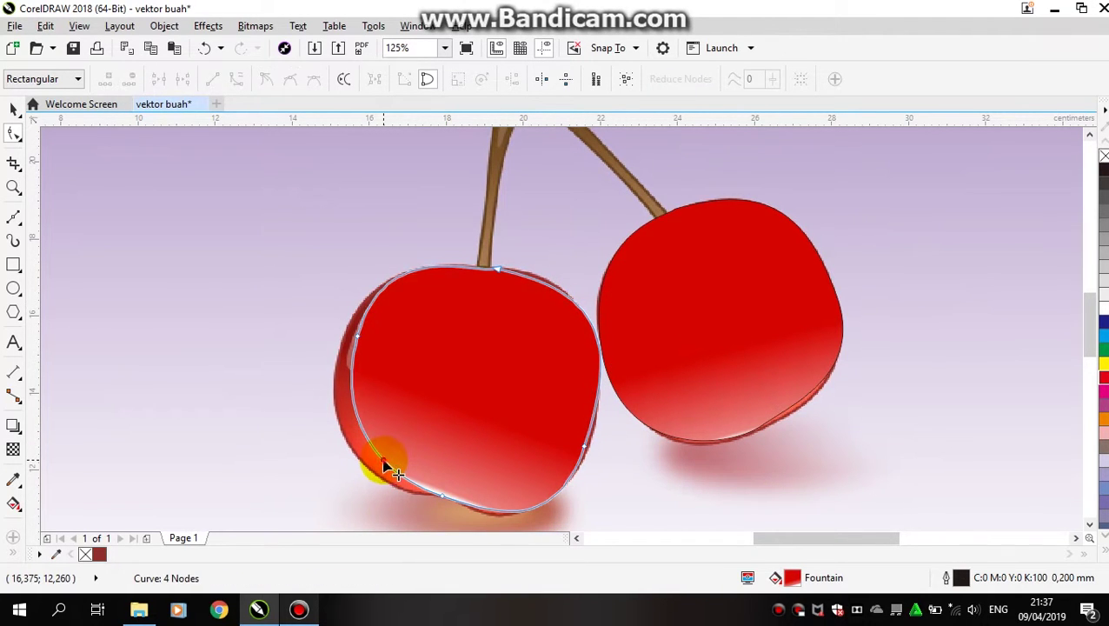
Add a node on the copy's lower-left edge and pull its left side out to the cherry's contour.
double_click(385, 460)
mouse_move(385, 461)
left_mouse_down()
mouse_move(377, 471)
mouse_move(364, 462)
left_mouse_up()
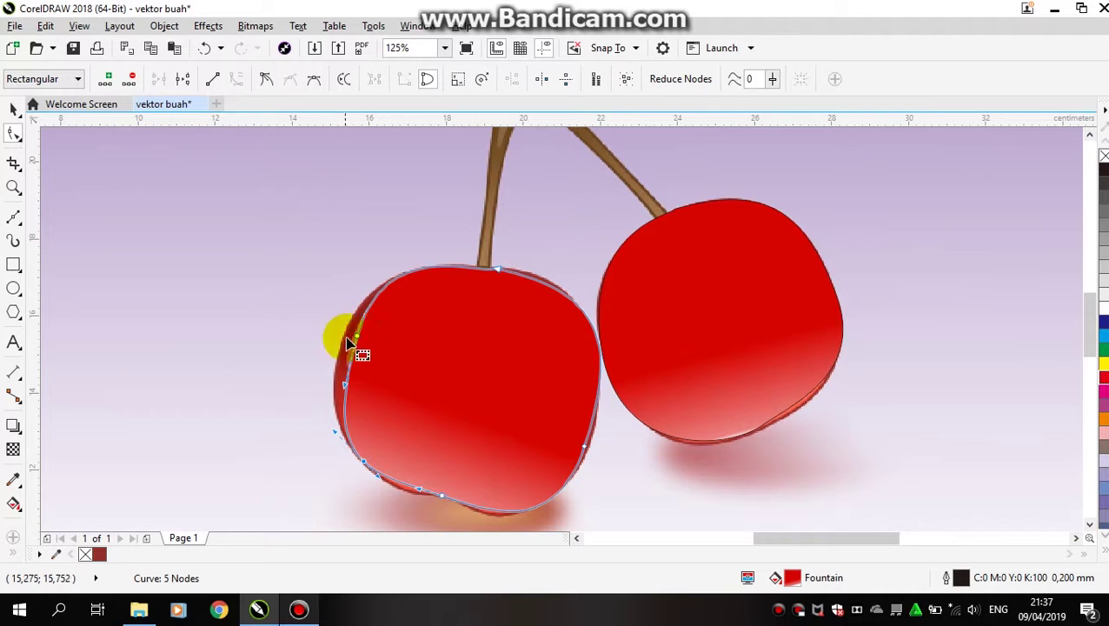
left_click_drag(345, 384, 336, 377)
left_click_drag(356, 336, 346, 331)
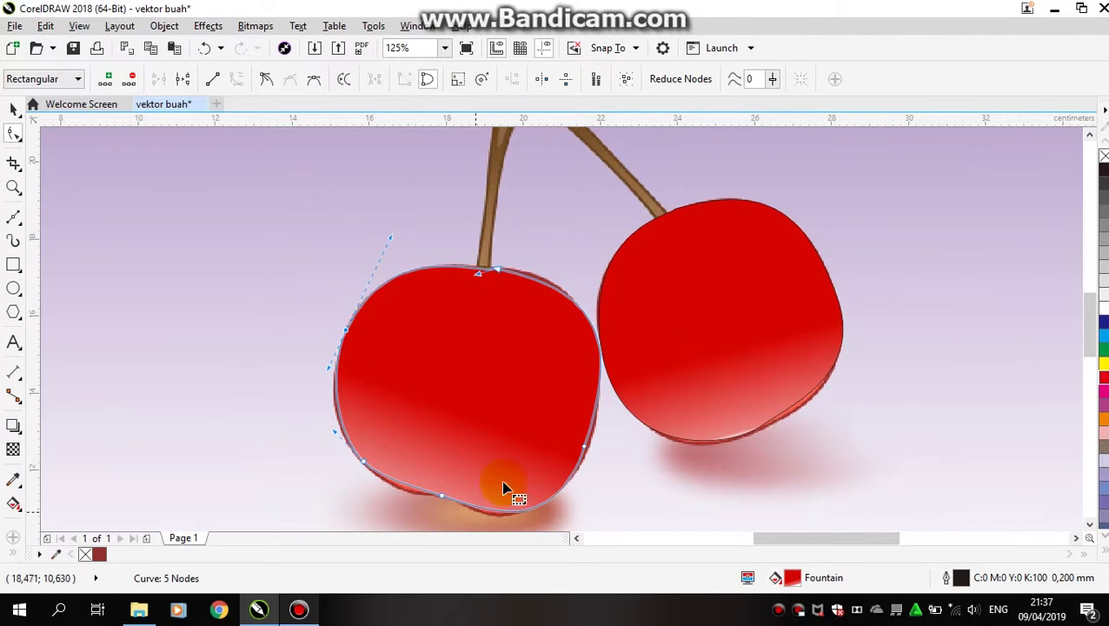
Add a node on the copy's bottom edge, fit the lower curve to the left cherry, and deselect the shape.
double_click(486, 511)
mouse_move(488, 509)
left_mouse_down()
mouse_move(490, 521)
mouse_move(489, 511)
left_mouse_up()
left_click_drag(401, 491, 401, 492)
left_click_drag(489, 510, 487, 519)
key("space")
left_click(13, 217)
key("space")
left_click(316, 296)
scroll(653, 297, "down", 1)
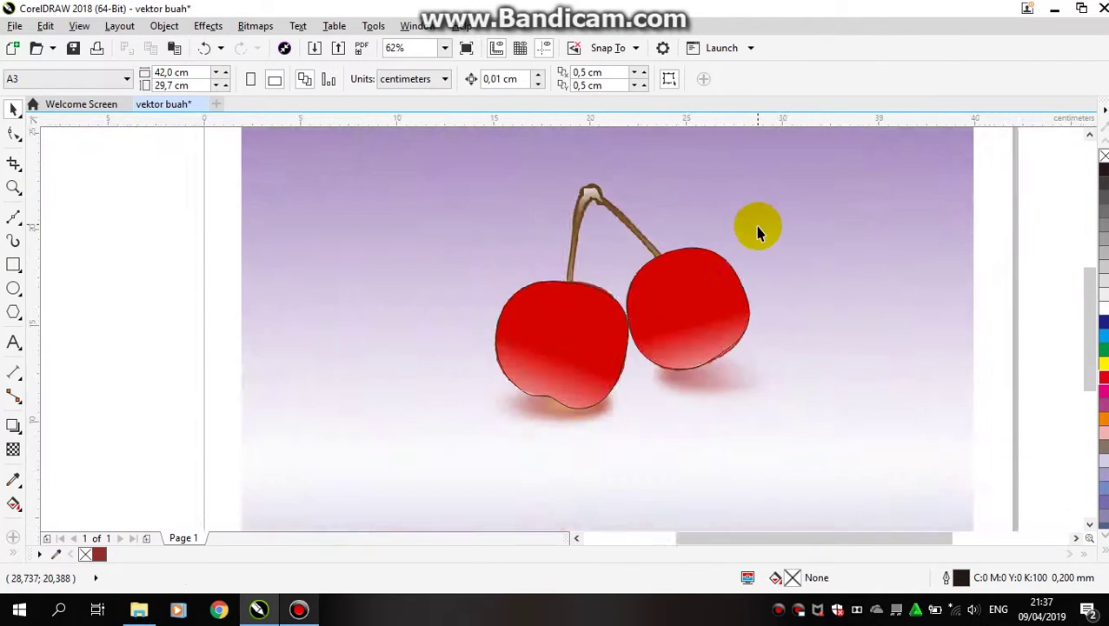
Make a flattened copy of the right cherry, about 6.34 cm wide and 0.8 cm high, directly beneath it as a shadow.
scroll(756, 226, "down", 1)
scroll(759, 197, "up", 1)
key("Tab")
mouse_move(703, 326)
left_mouse_down()
mouse_move(945, 319)
mouse_move(704, 335)
left_mouse_up()
key("ctrl+z")
left_click_drag(686, 275, 710, 405)
double_click(698, 400)
key("space")
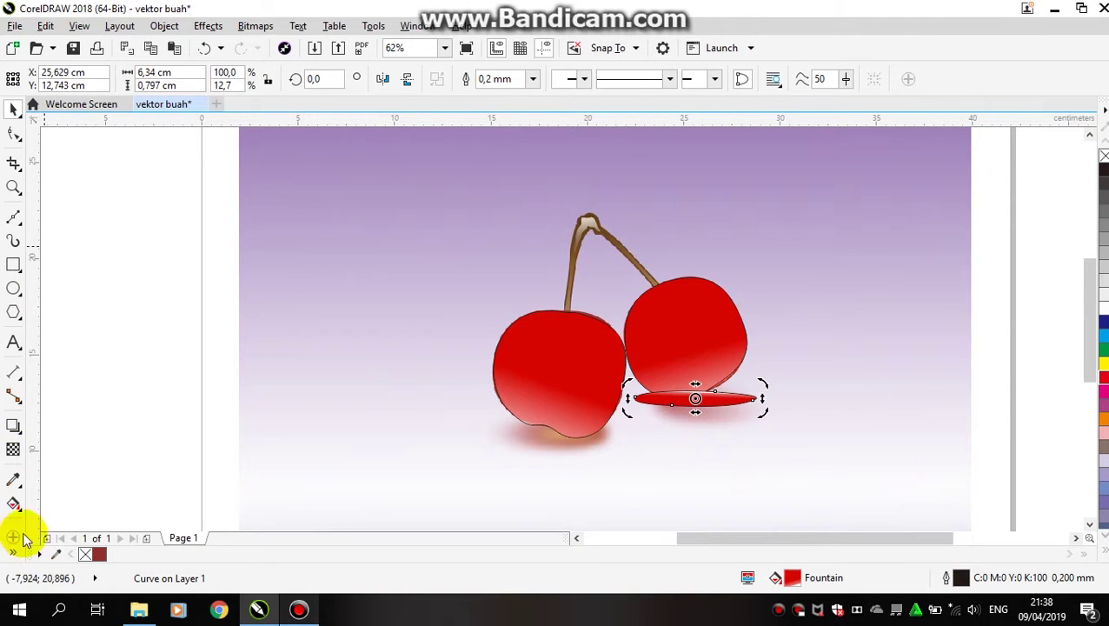
Try a grey-white preset fountain fill from the recent fills on the flattened shadow shape.
left_click(14, 504)
left_click(184, 79)
left_click(369, 107)
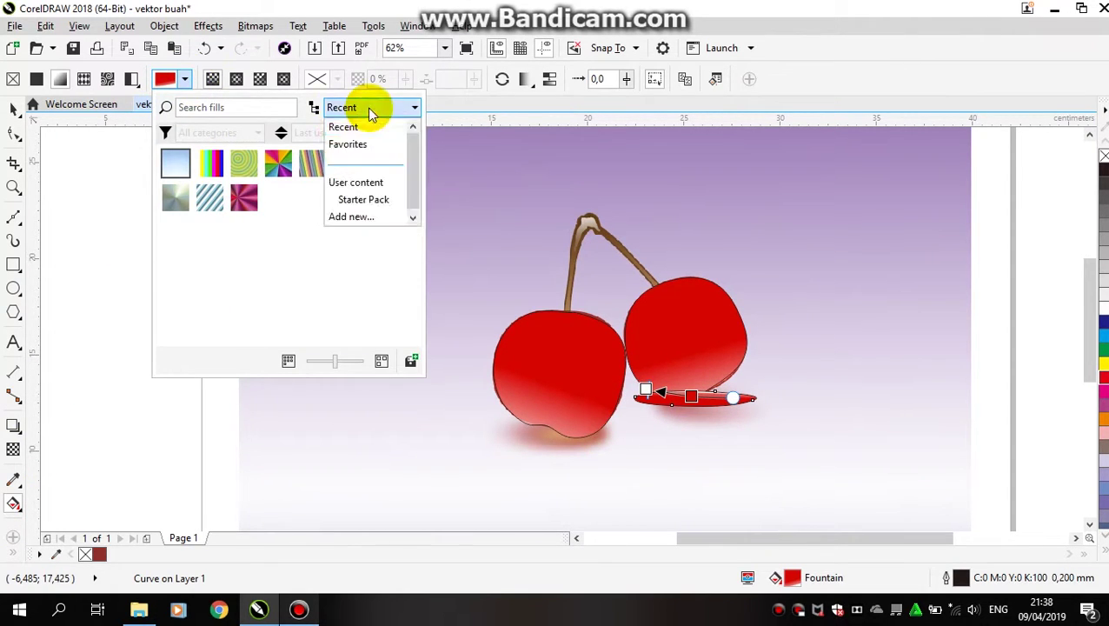
left_click(369, 110)
left_click(144, 80)
left_click(183, 80)
left_click(221, 157)
left_click(287, 165)
left_click(352, 165)
left_click(236, 263)
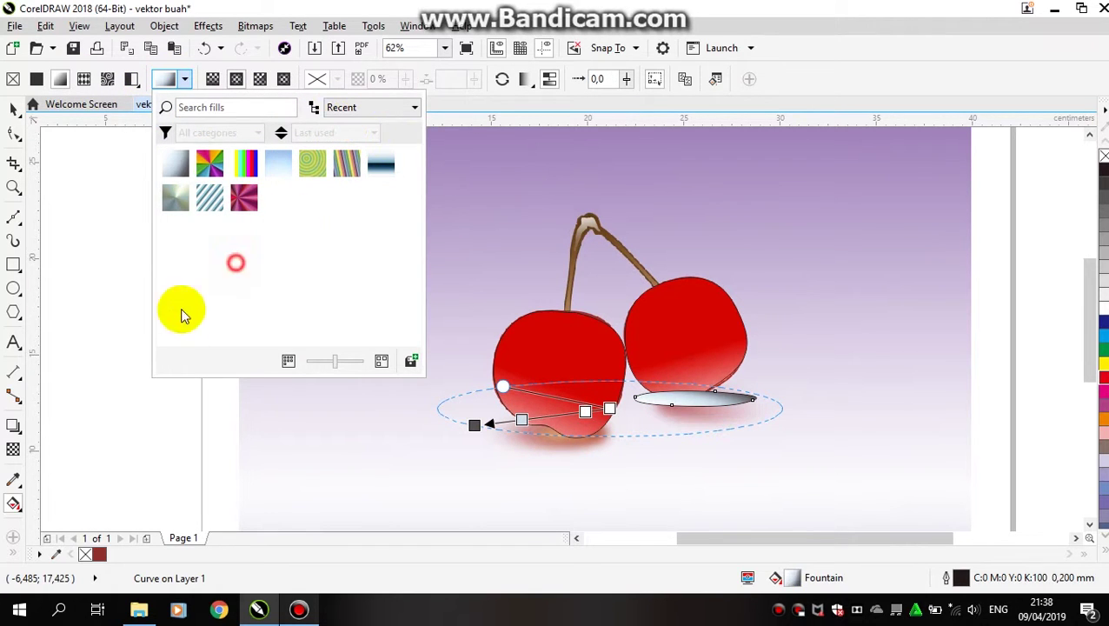
left_click(337, 363)
left_click(148, 384)
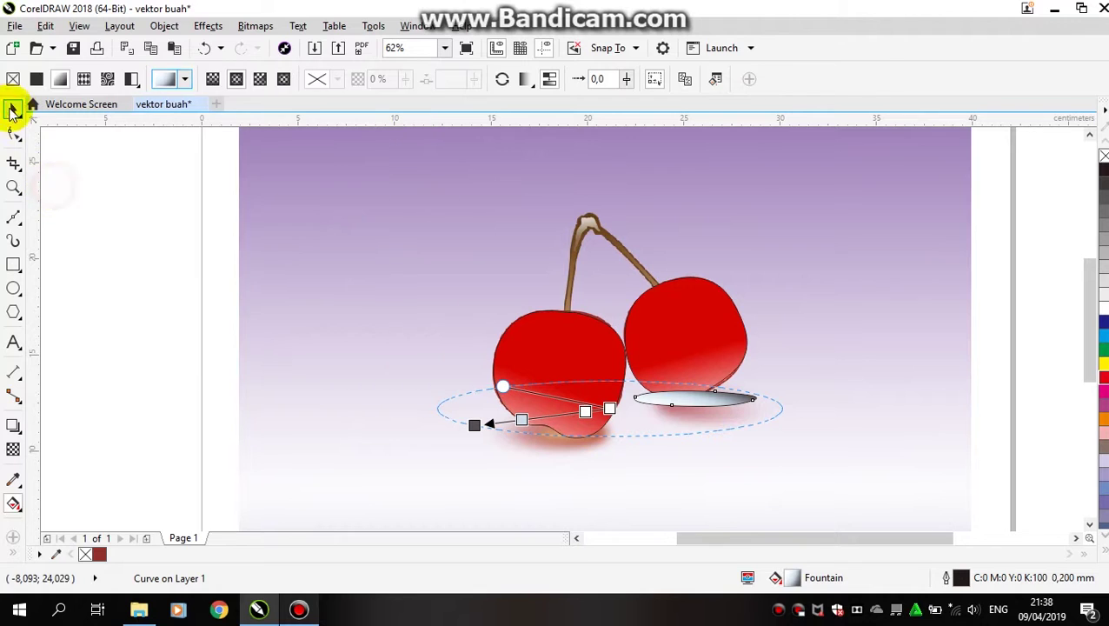
left_click(13, 108)
Recolour the red node of the flattened shape's fountain fill to a muted brown.
left_click(14, 503)
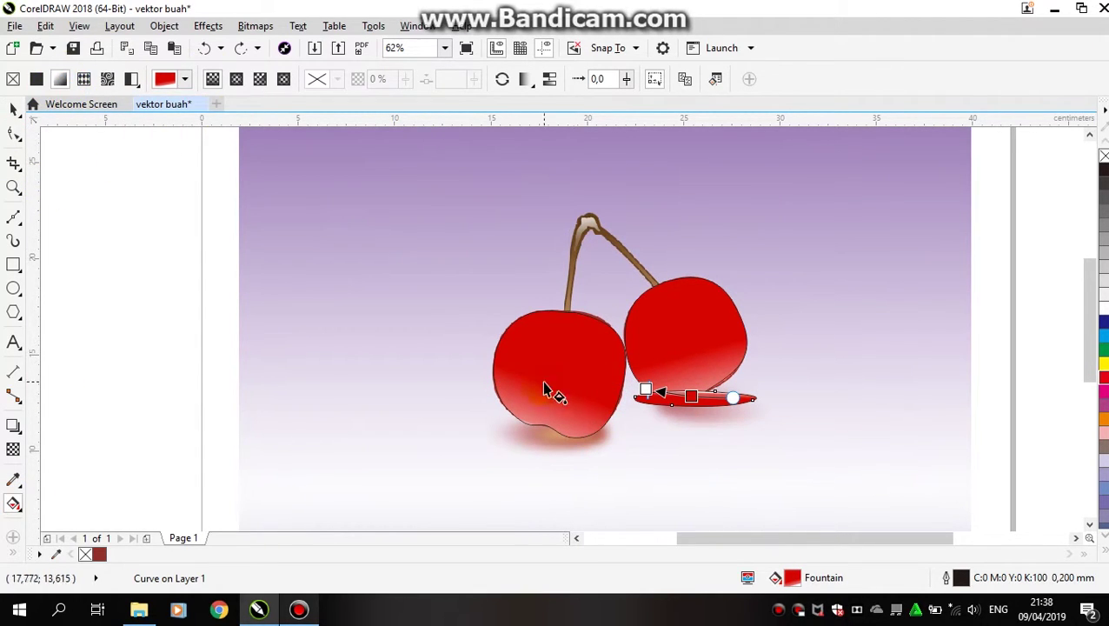
left_click(692, 396)
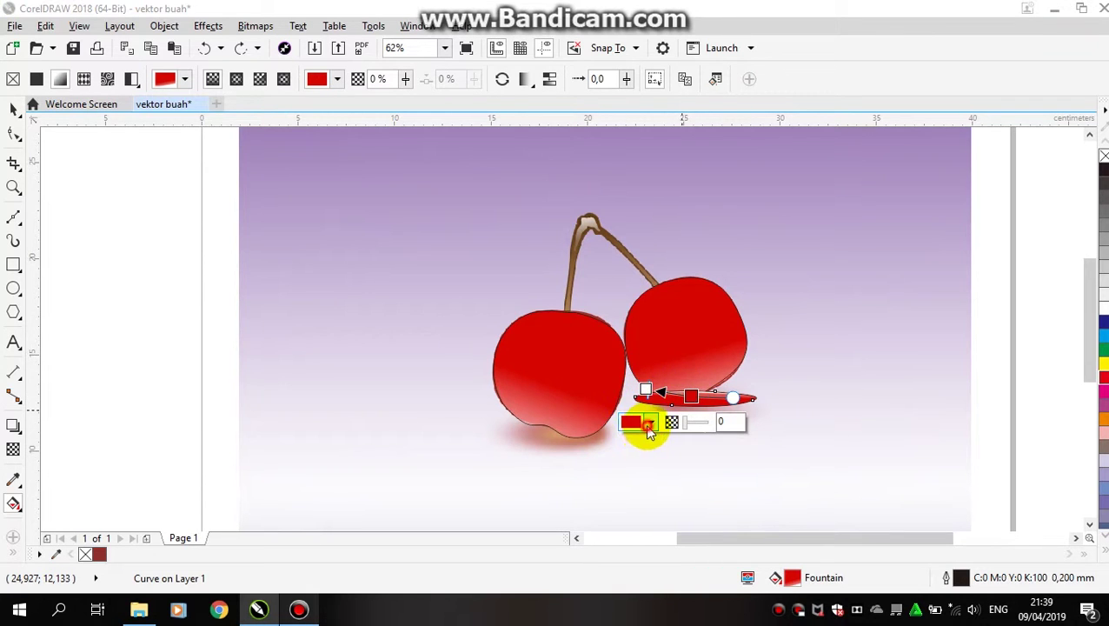
left_click(649, 422)
left_click(660, 336)
left_click(796, 218)
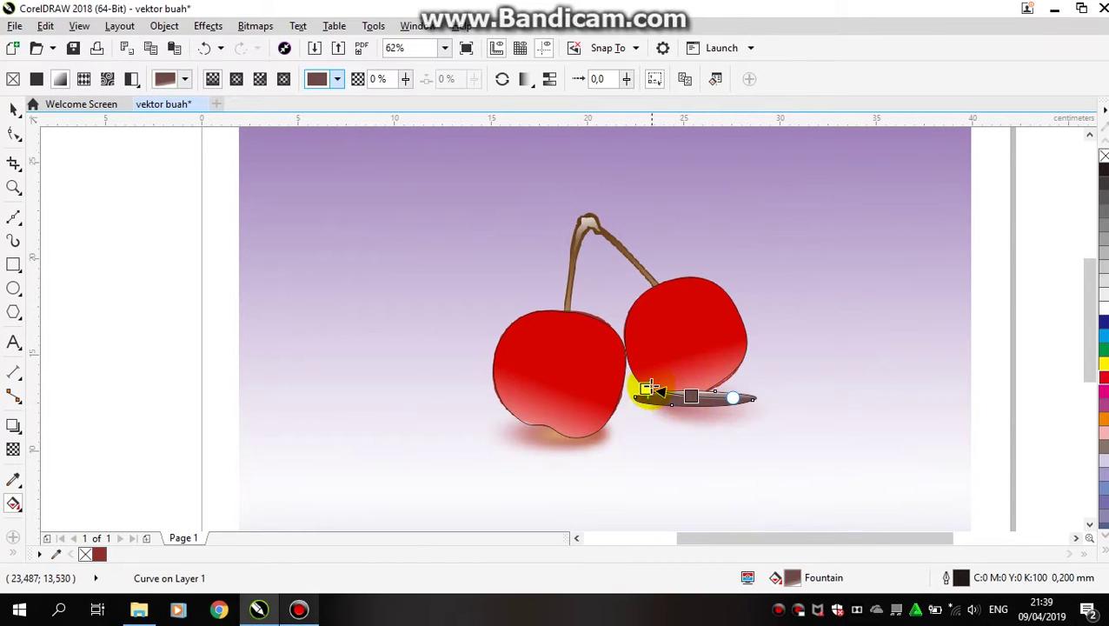
Reposition the fountain fill's vector so the gradient fades from brown at the ellipse's middle to white beyond its right end.
left_click_drag(737, 398, 754, 345)
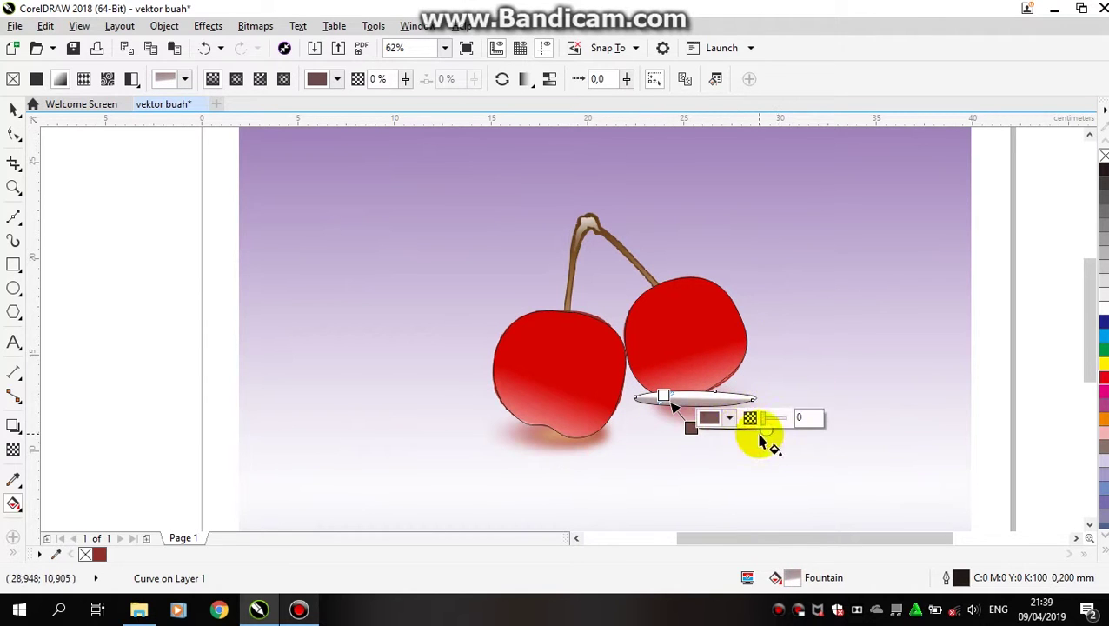
left_click(298, 611)
left_click(299, 611)
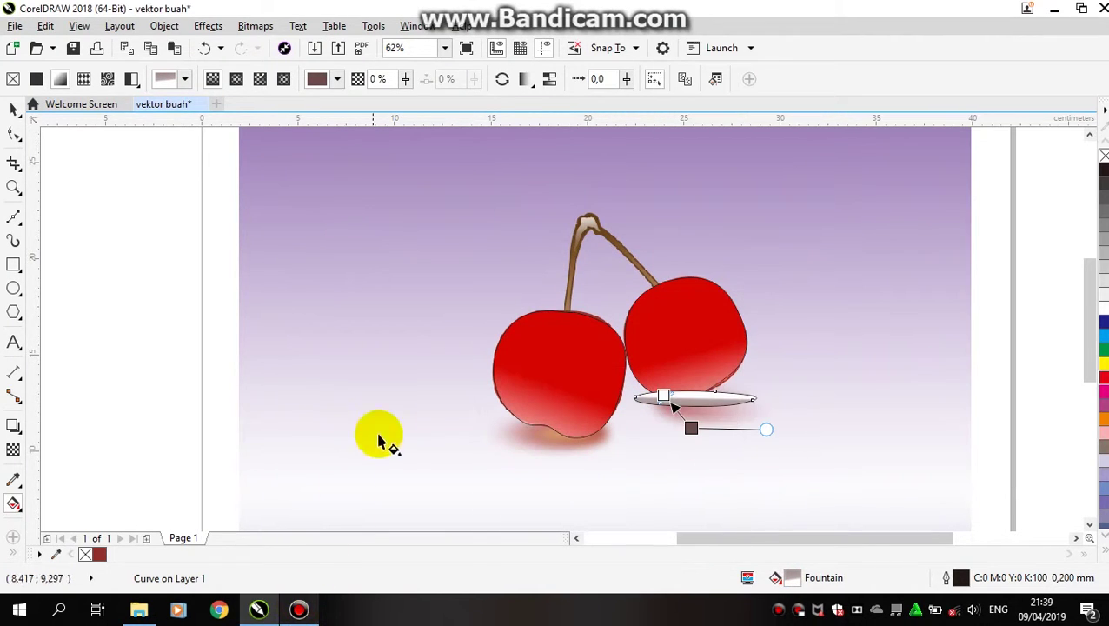
mouse_move(766, 429)
left_mouse_down()
mouse_move(775, 402)
mouse_move(774, 428)
left_mouse_up()
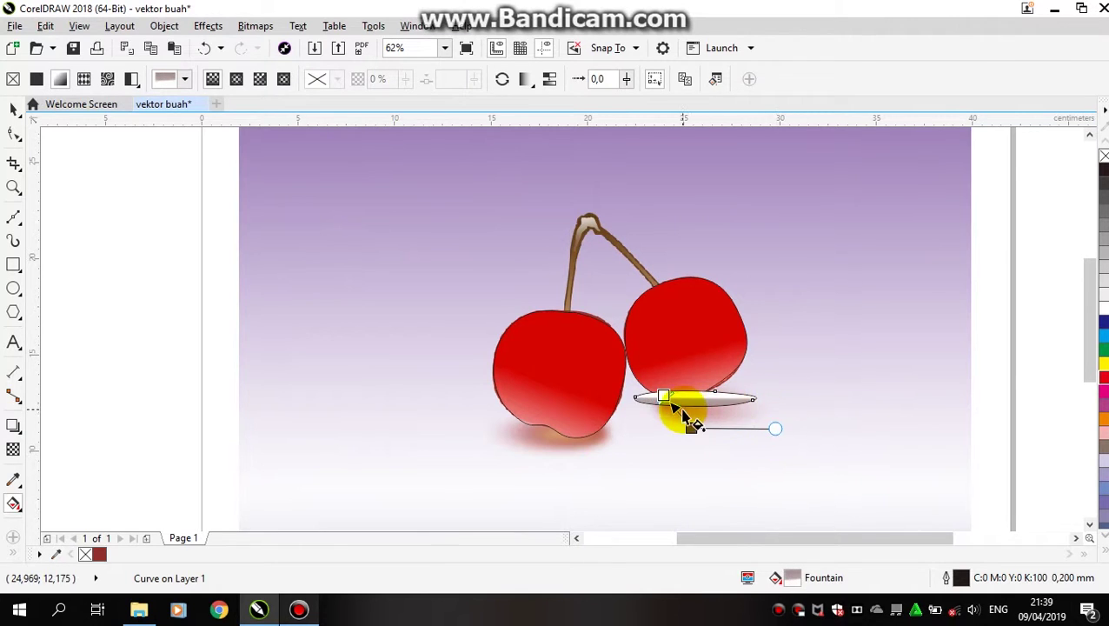
scroll(669, 398, "up", 1)
left_click_drag(676, 415, 872, 352)
left_click_drag(668, 391, 728, 476)
left_click_drag(885, 369, 772, 439)
left_click_drag(726, 473, 720, 400)
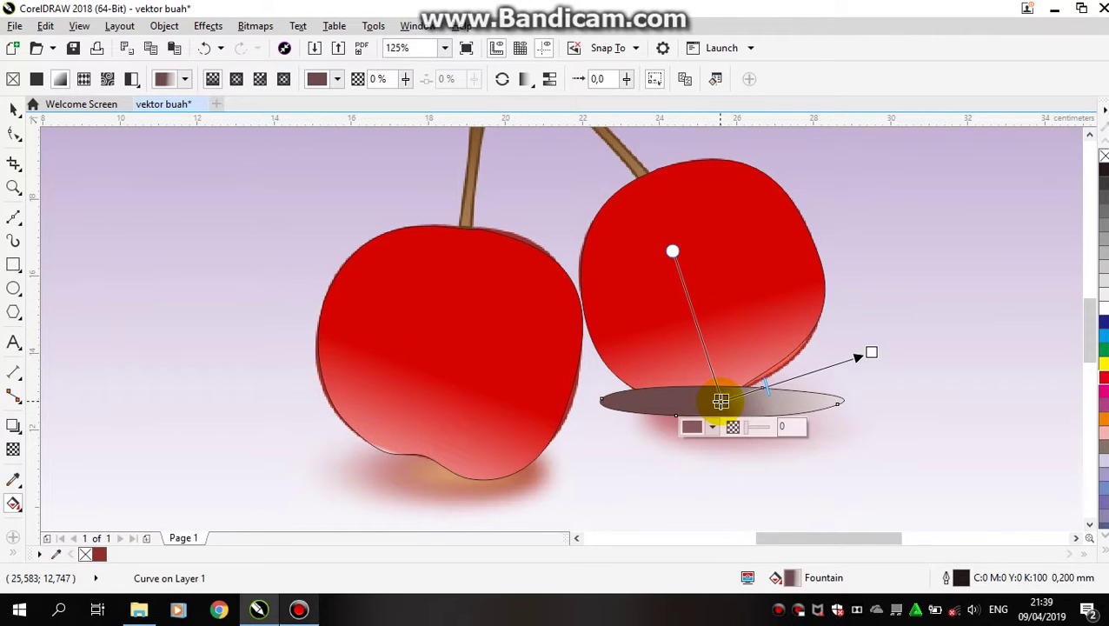
Recolour the brown node of the shadow ellipse's fountain fill to dark red.
left_click(719, 401)
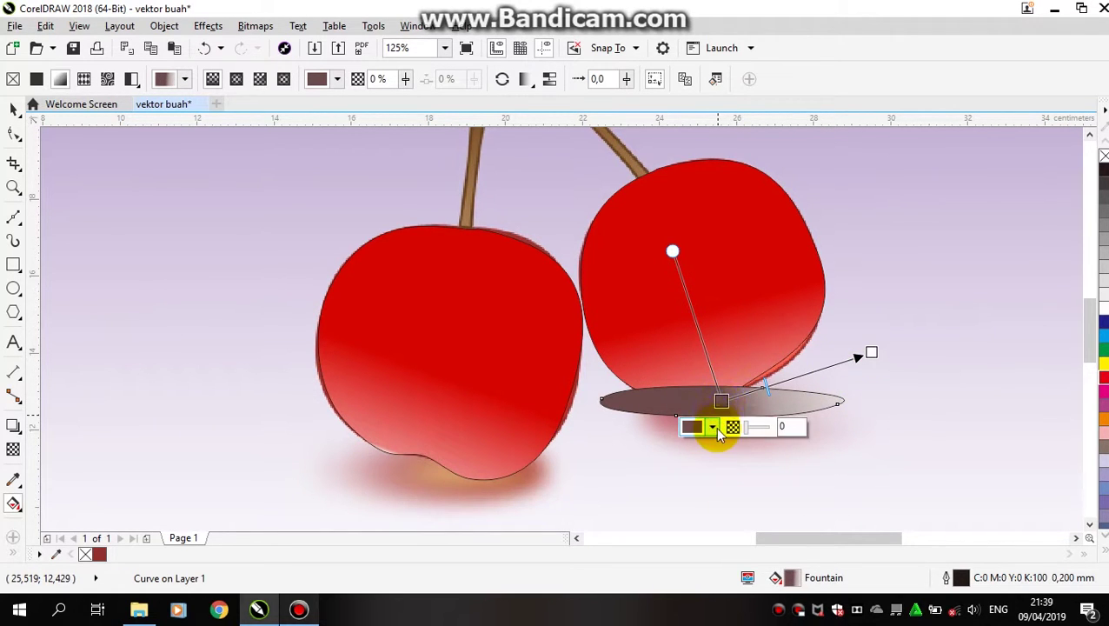
left_click(715, 426)
left_click(706, 364)
mouse_move(706, 363)
left_mouse_down()
mouse_move(747, 328)
mouse_move(775, 345)
left_mouse_up()
left_click(860, 224)
Set the dark red node's transparency to 45% and shorten the gradient vector near the right cherry's lower edge.
mouse_move(778, 386)
left_mouse_down()
mouse_move(808, 377)
mouse_move(778, 403)
mouse_move(739, 403)
mouse_move(792, 382)
left_mouse_up()
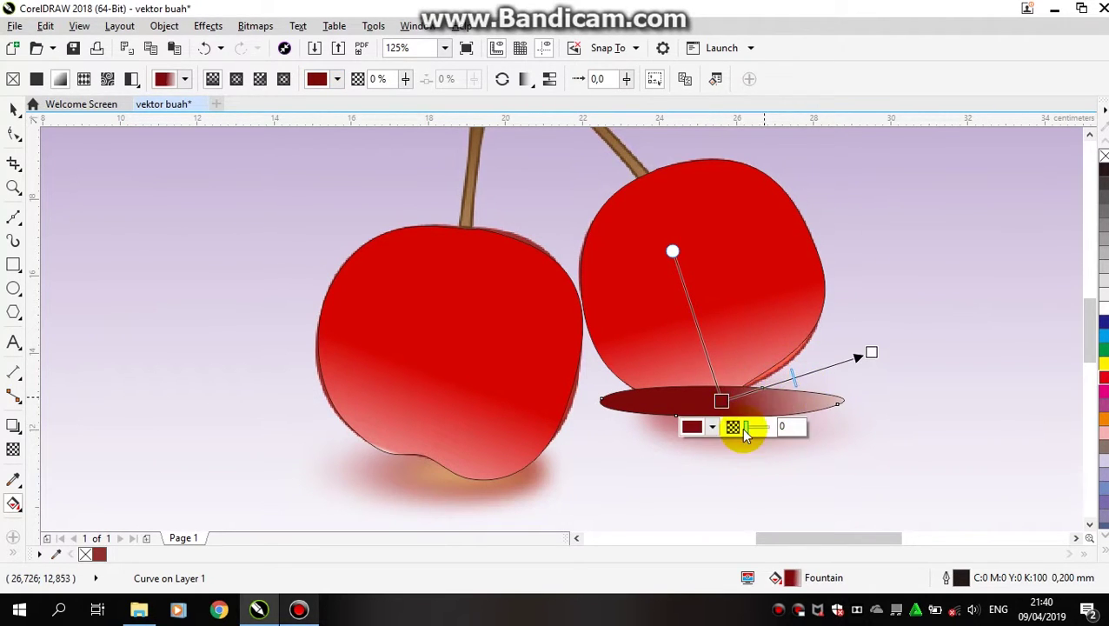
left_click_drag(749, 433, 716, 416)
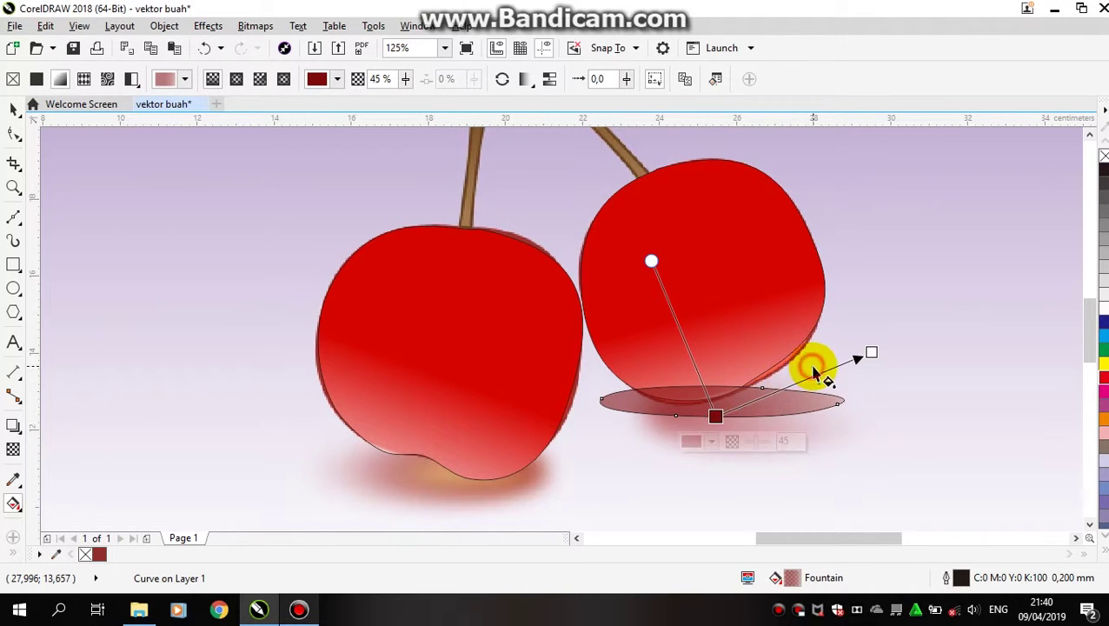
left_click_drag(812, 365, 825, 358)
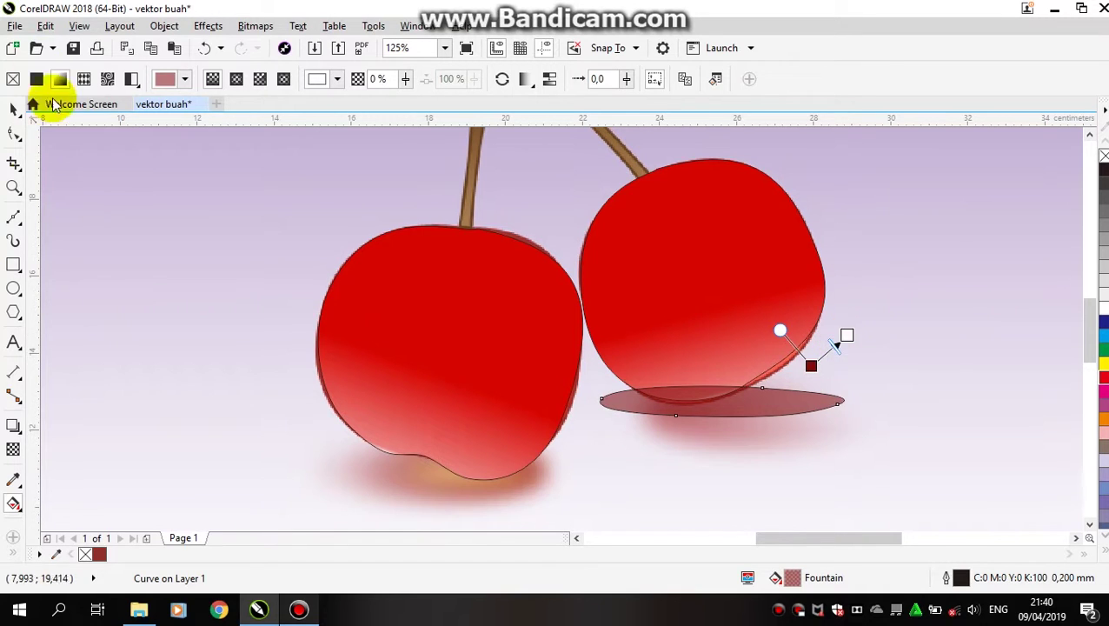
Place a copy of the shadow ellipse beneath the left cherry and narrow it to 85% width.
left_click(13, 109)
key("ctrl+c")
key("ctrl+v")
left_click_drag(689, 412, 457, 467)
left_click_drag(319, 465, 355, 465)
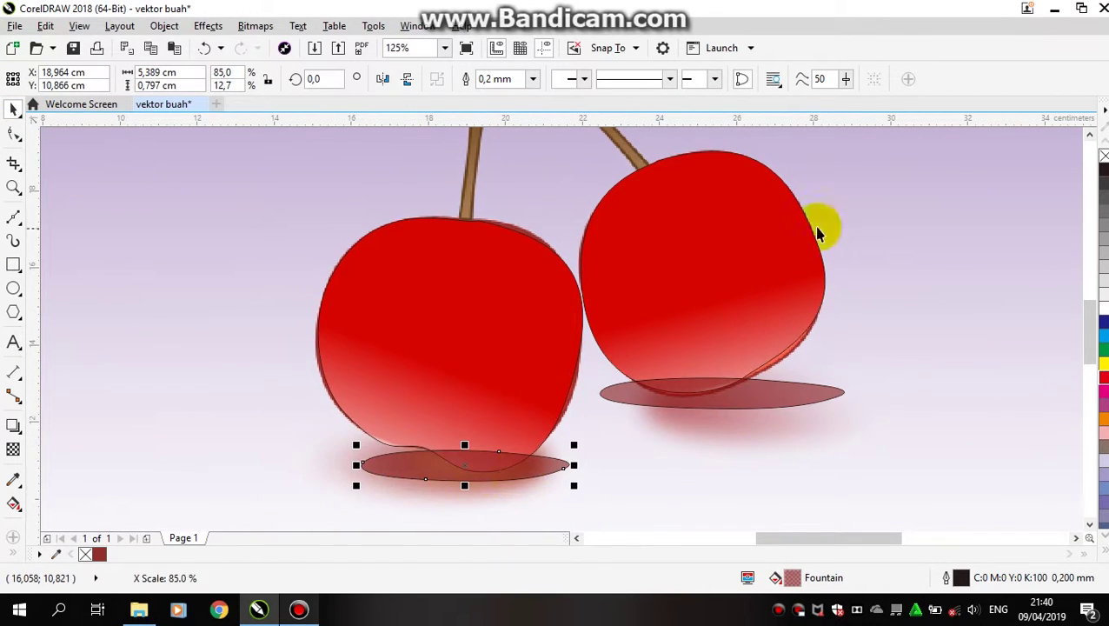
Change the stacking order so both cherries lie in front of their shadow ellipses, and deselect everything.
right_click(507, 459)
left_click(470, 417)
right_click(471, 402)
mouse_move(527, 409)
left_click(725, 411)
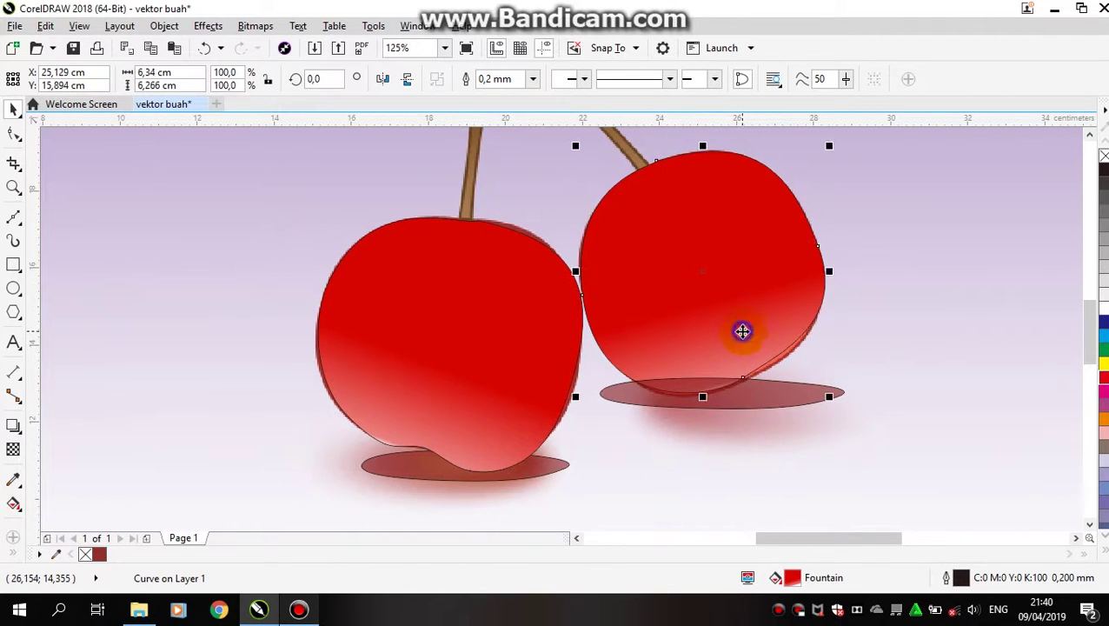
right_click(742, 332)
mouse_move(797, 411)
left_click(714, 412)
left_click(716, 446)
scroll(716, 446, "down", 1)
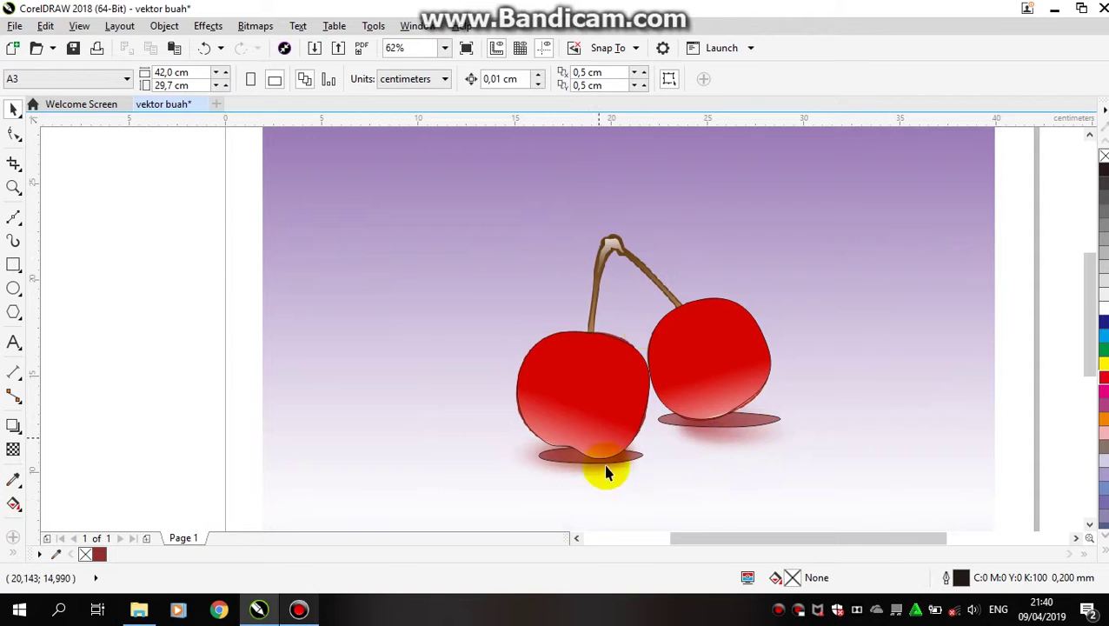
Set the outline width of both shadow ellipses to Hairline.
scroll(636, 495, "up", 1)
left_click(525, 424)
left_click(533, 80)
left_click(504, 107)
left_click(795, 344)
left_click(581, 81)
left_click(533, 79)
left_click(518, 108)
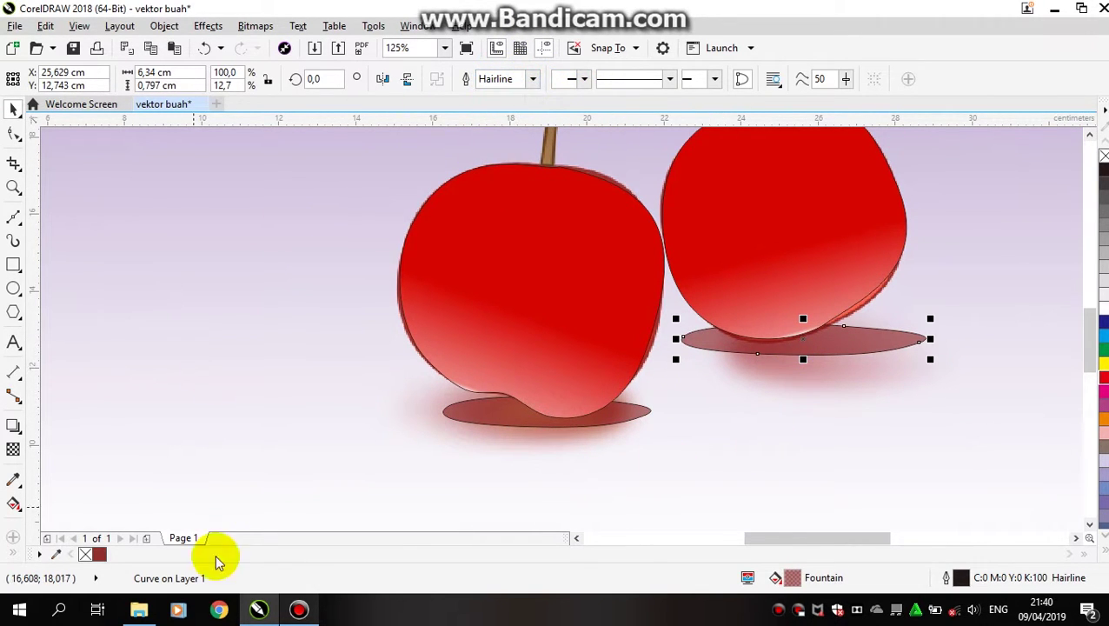
right_click(508, 420)
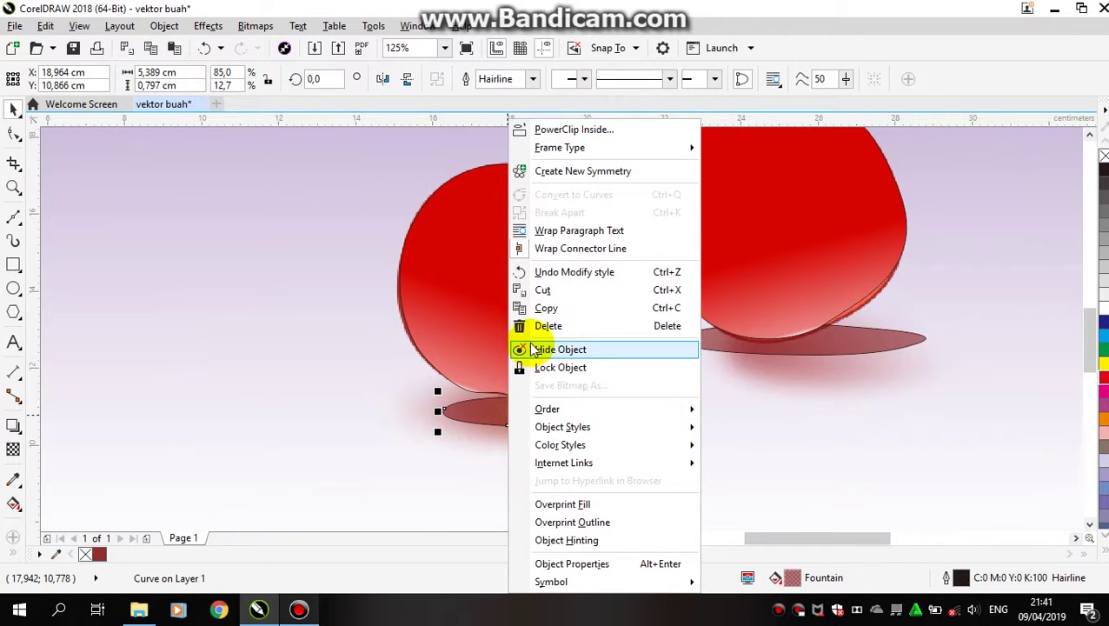
left_click(363, 521)
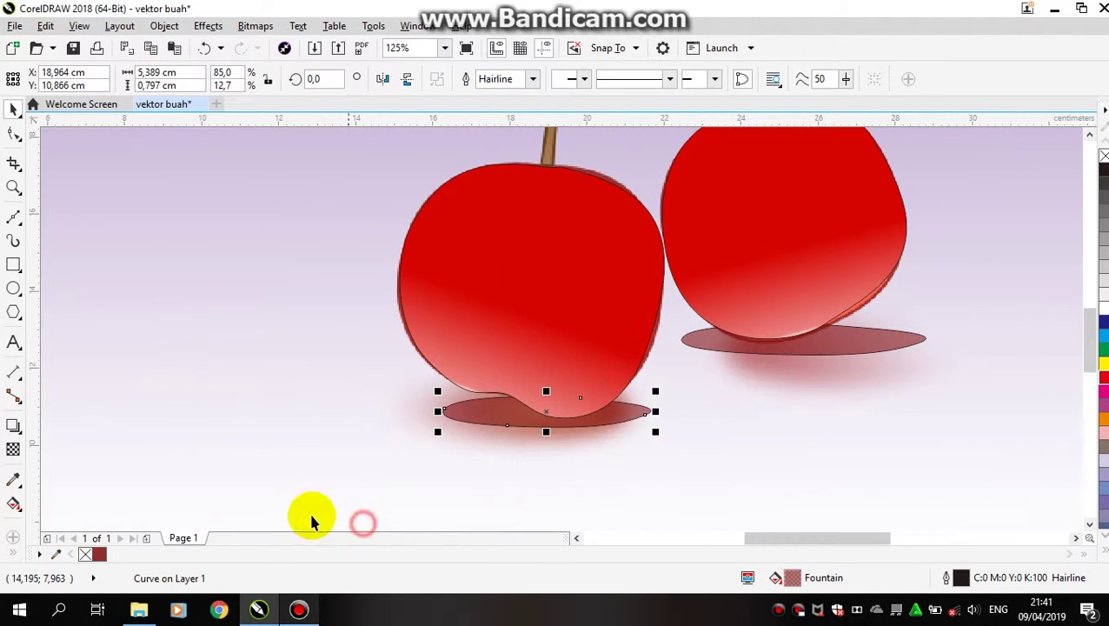
Try a rectangular fountain fill and a different gradient vector on the left shadow ellipse, undoing each.
left_click(14, 504)
left_click(284, 79)
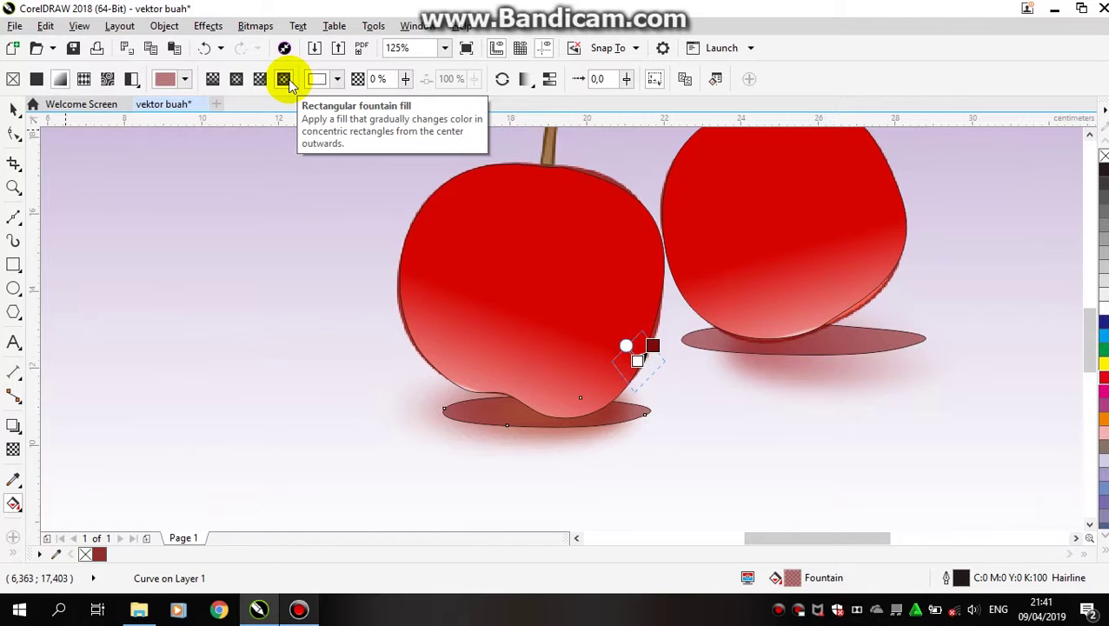
key("ctrl+z")
left_click(499, 417)
left_click_drag(624, 376, 612, 234)
key("ctrl+z")
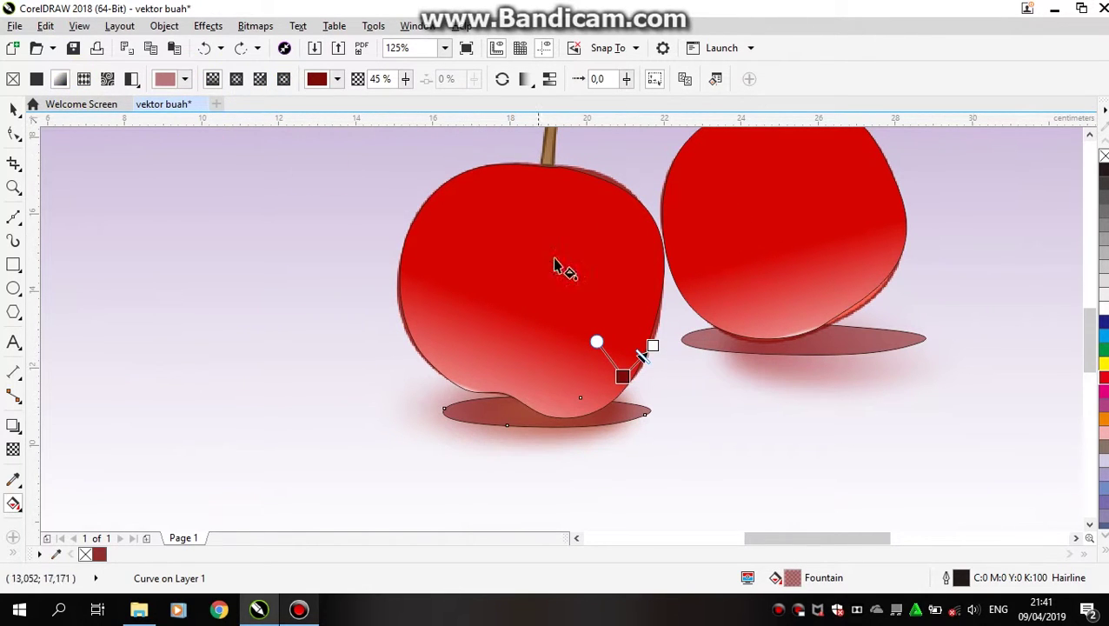
Adjust the right shadow ellipse's gradient vector to run from its right half toward the upper right, and deselect the shape.
left_click(870, 342)
mouse_move(893, 305)
left_mouse_down()
mouse_move(883, 338)
mouse_move(791, 352)
mouse_move(898, 321)
left_mouse_up()
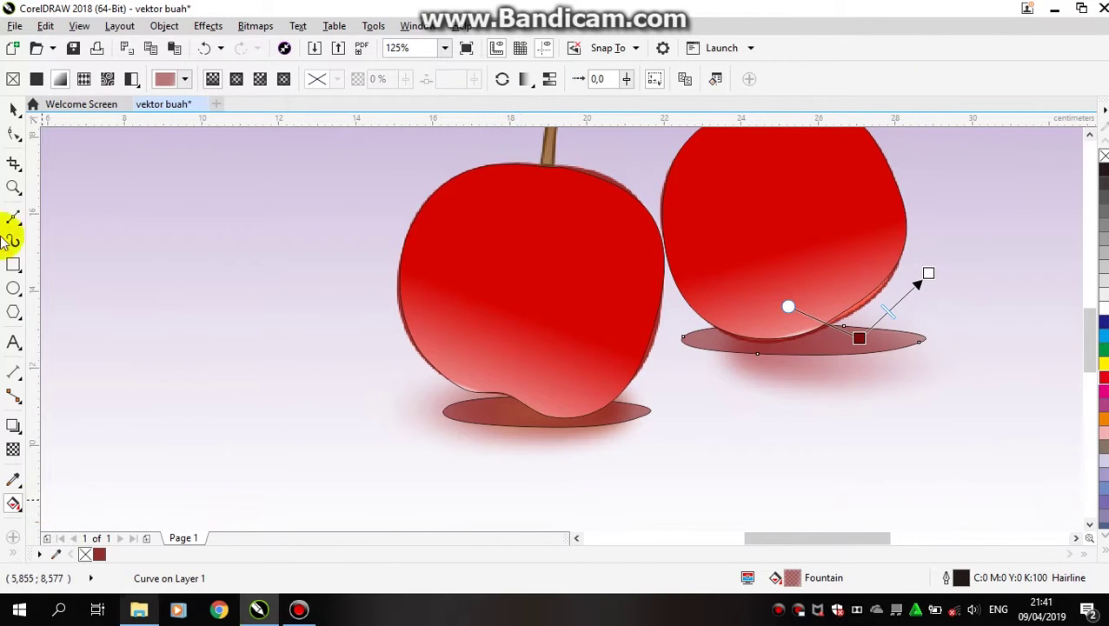
left_click(13, 109)
left_click(848, 419)
Trace a closed Bézier outline around both cherry stems and their top joint, ending on the cherries' upper edges.
scroll(814, 406, "down", 2)
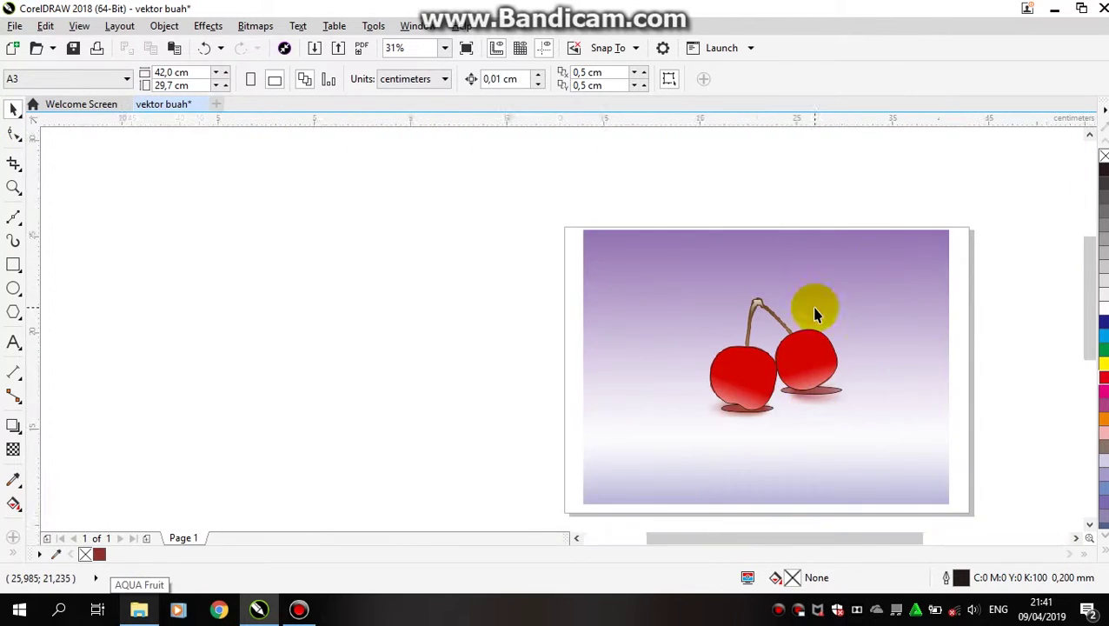
scroll(814, 310, "up", 5)
left_click(13, 218)
left_click(16, 159)
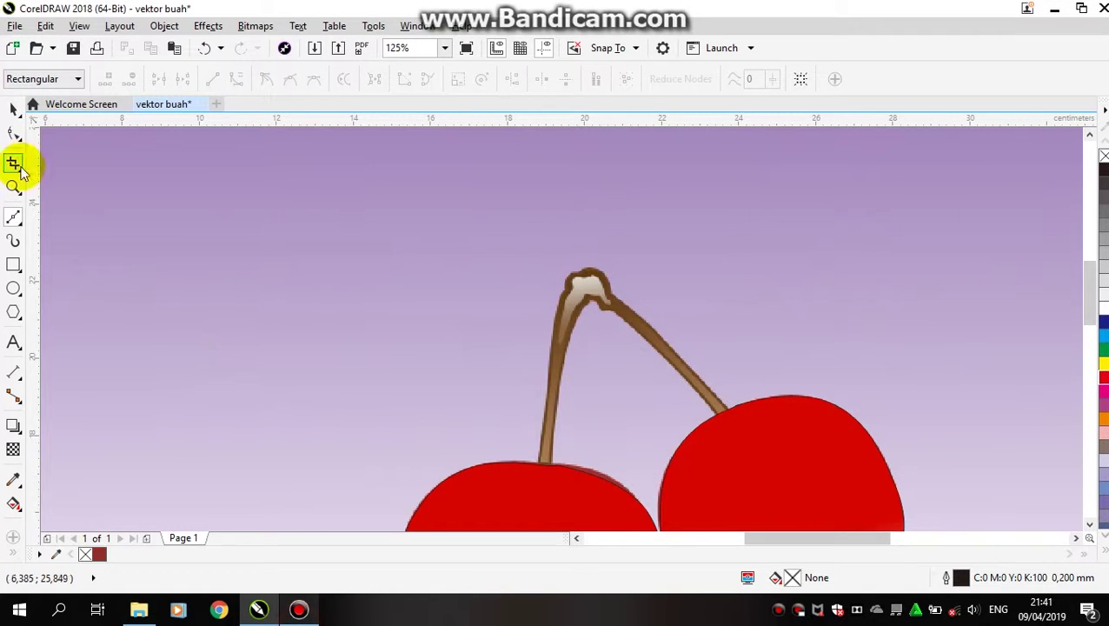
scroll(565, 290, "up", 2)
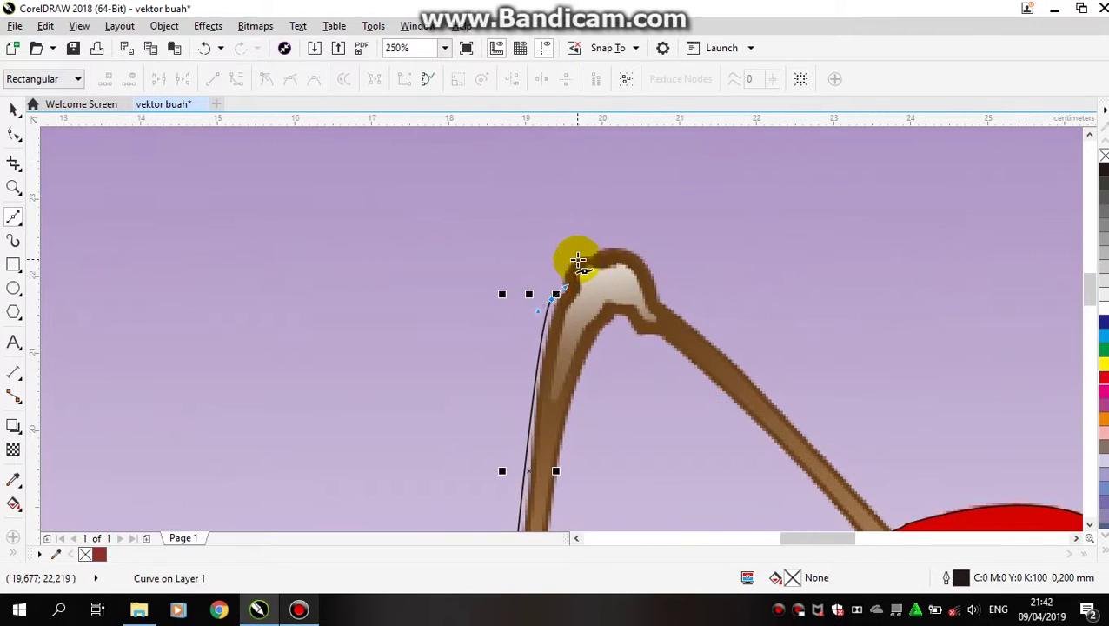
scroll(845, 473, "down", 2)
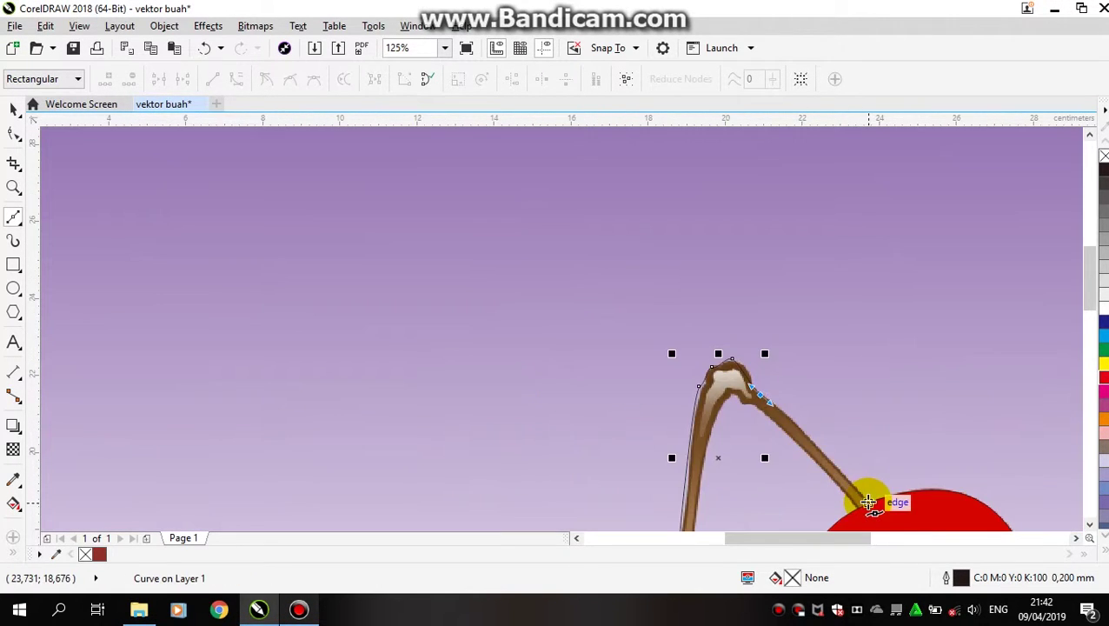
scroll(869, 504, "up", 2)
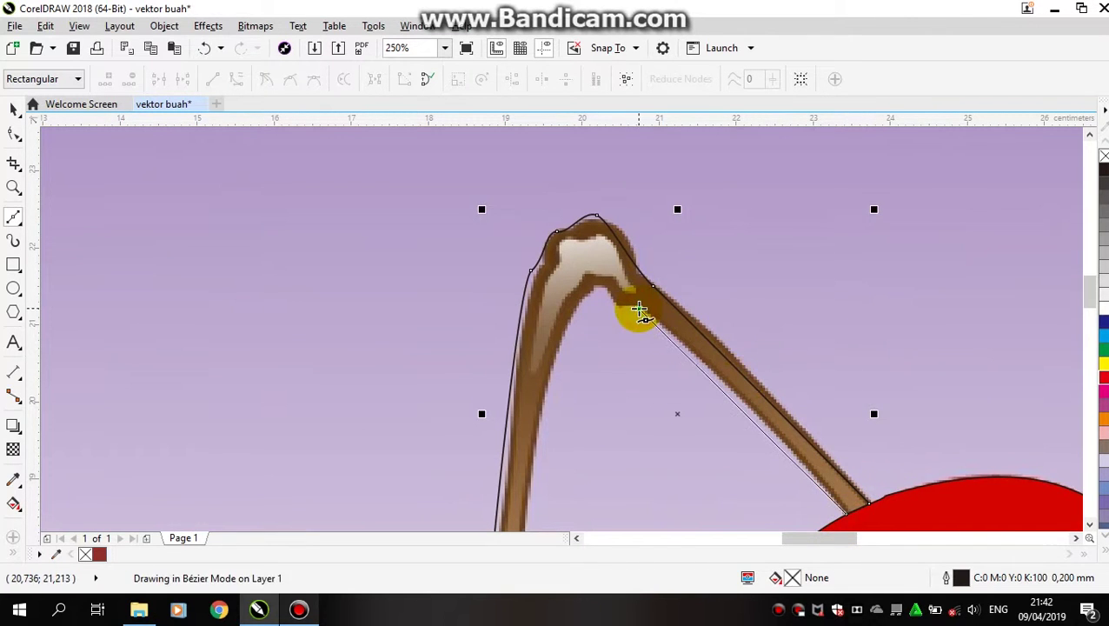
scroll(528, 490, "down", 2)
scroll(540, 441, "up", 2)
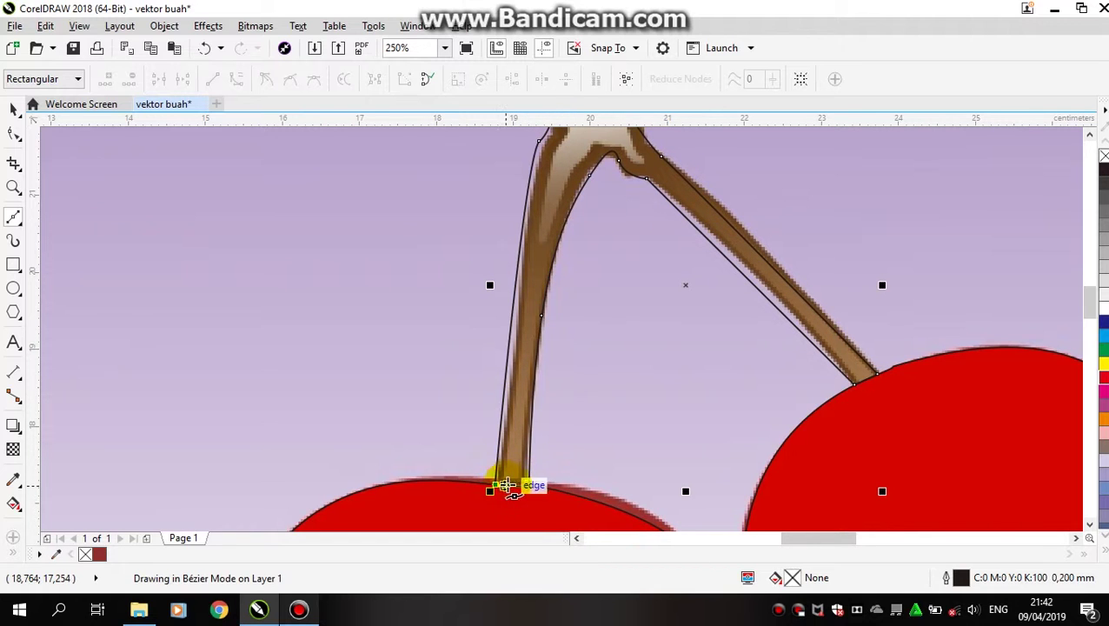
scroll(535, 474, "down", 2)
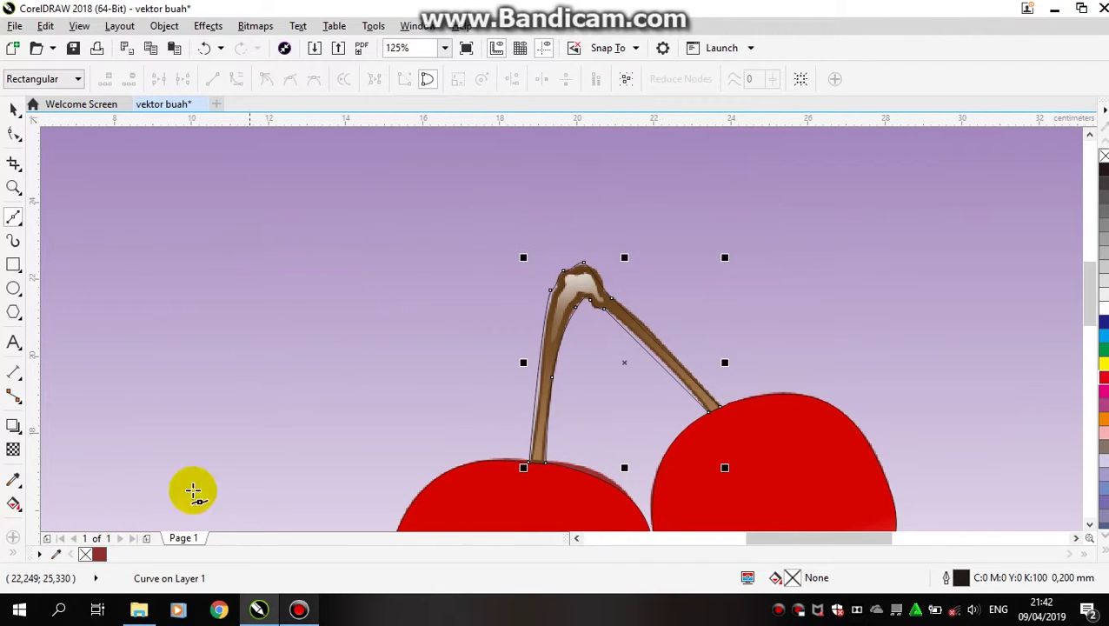
Sample the brown #7A532C from the bitmap's stem and fill the traced stem shape with it.
left_click(13, 480)
left_click(551, 355)
left_click(551, 355)
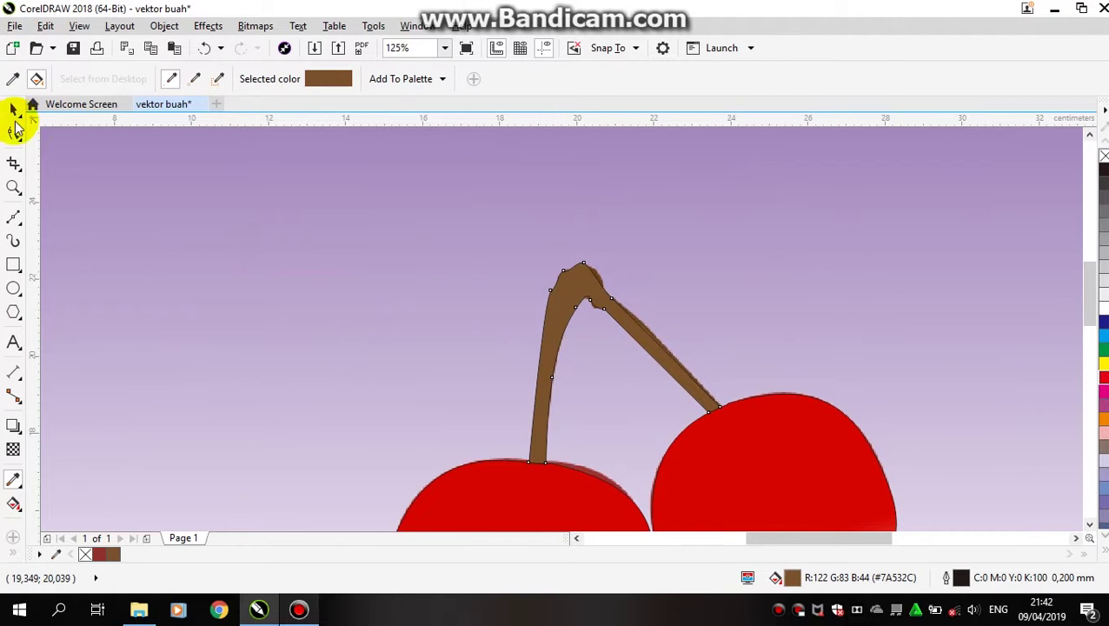
Apply a brown-to-white fountain fill to the stem shape and aim its vector up through the top joint.
left_click(13, 110)
left_click(59, 79)
left_click_drag(528, 362, 575, 307)
left_click_drag(719, 358, 623, 218)
left_click_drag(575, 308, 579, 300)
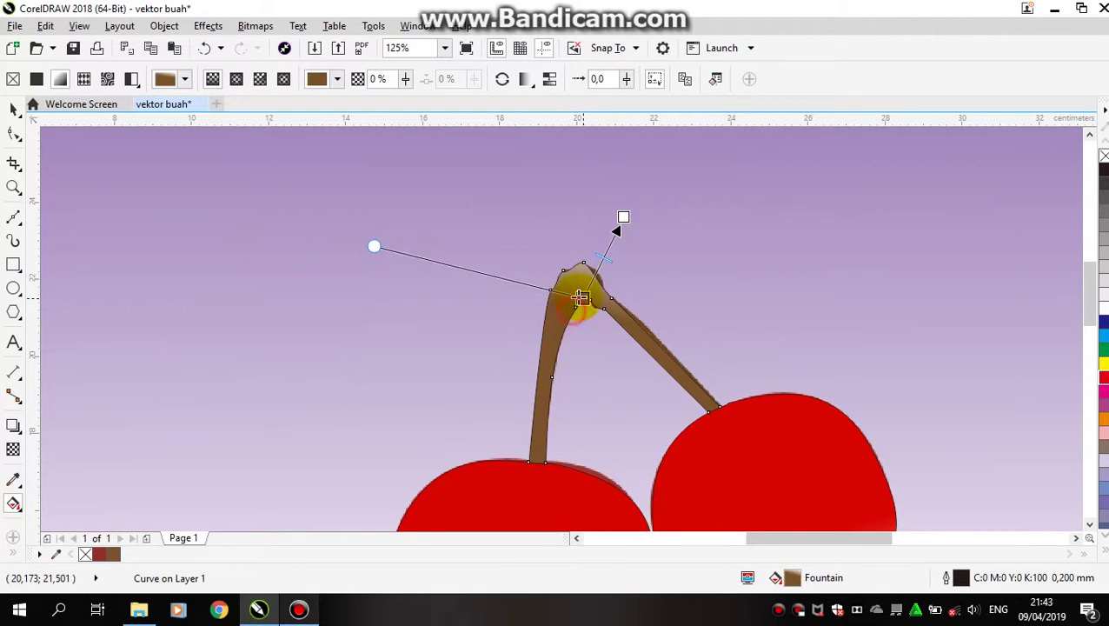
Change the colour of the stem fill's white end node and fine-tune the gradient vector around the joint.
left_click(623, 218)
left_click(661, 218)
left_click(646, 306)
left_click_drag(623, 217, 697, 230)
left_click_drag(578, 293, 589, 303)
left_click(13, 109)
scroll(608, 347, "down", 1)
Draw curved highlight bands near the tops of both cherries and give them fountain fills.
left_click(14, 504)
left_click(730, 391)
left_click(13, 110)
left_click(13, 217)
left_click(13, 110)
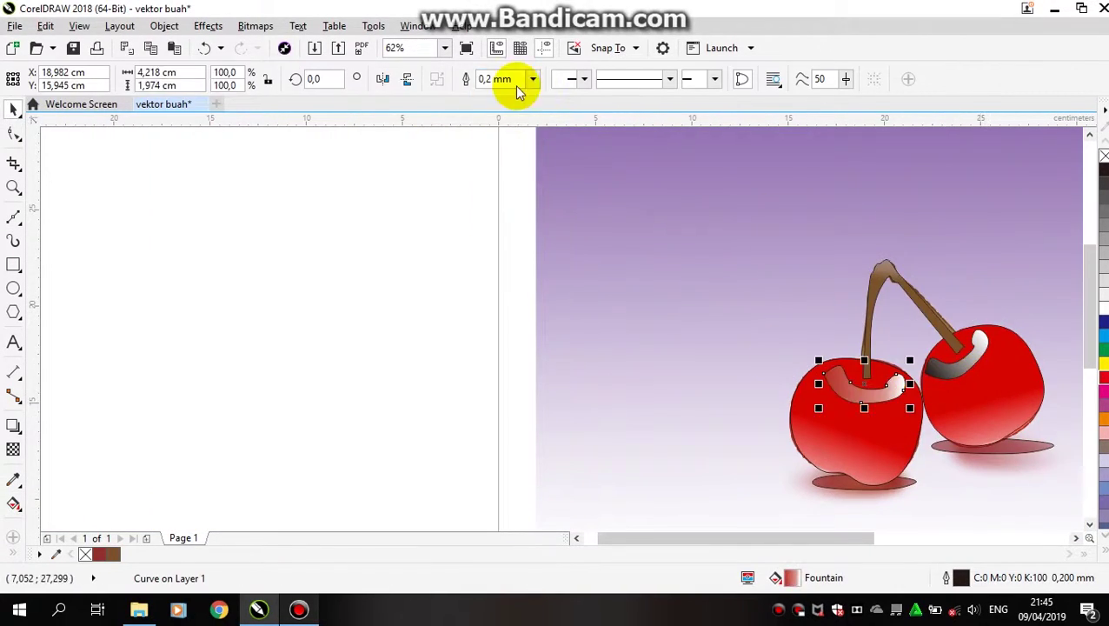
Move the finished cherry artwork off the page to its left side and delete the reference bitmap.
left_click(393, 48)
left_click(1000, 358)
left_click(999, 266)
left_click(713, 388)
scroll(919, 381, "down", 2)
left_click_drag(883, 374, 665, 381)
key("Delete")
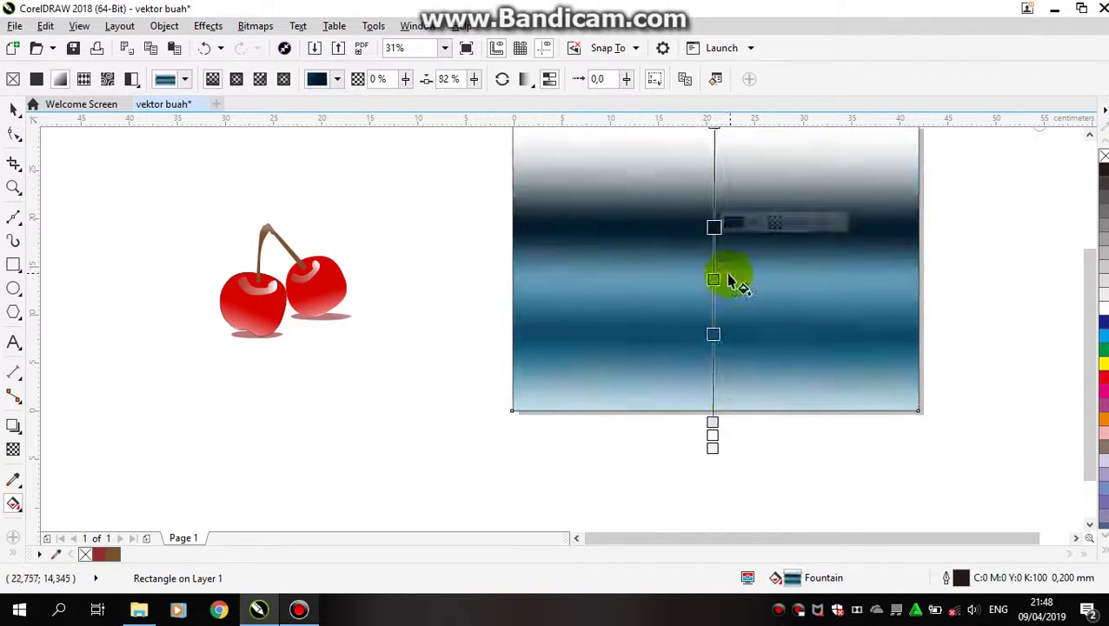
Rework the page-sized rectangle's blue fountain fill by raising its dark node, recolouring the top white node cyan and tilting the gradient.
left_click_drag(731, 280, 713, 175)
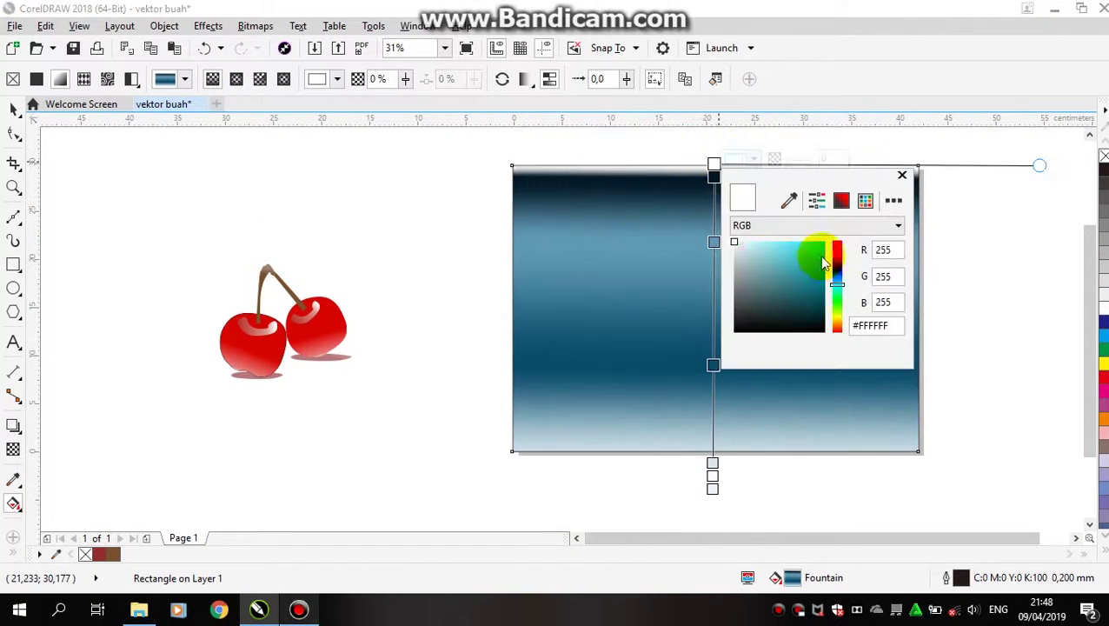
left_click_drag(1039, 166, 1034, 190)
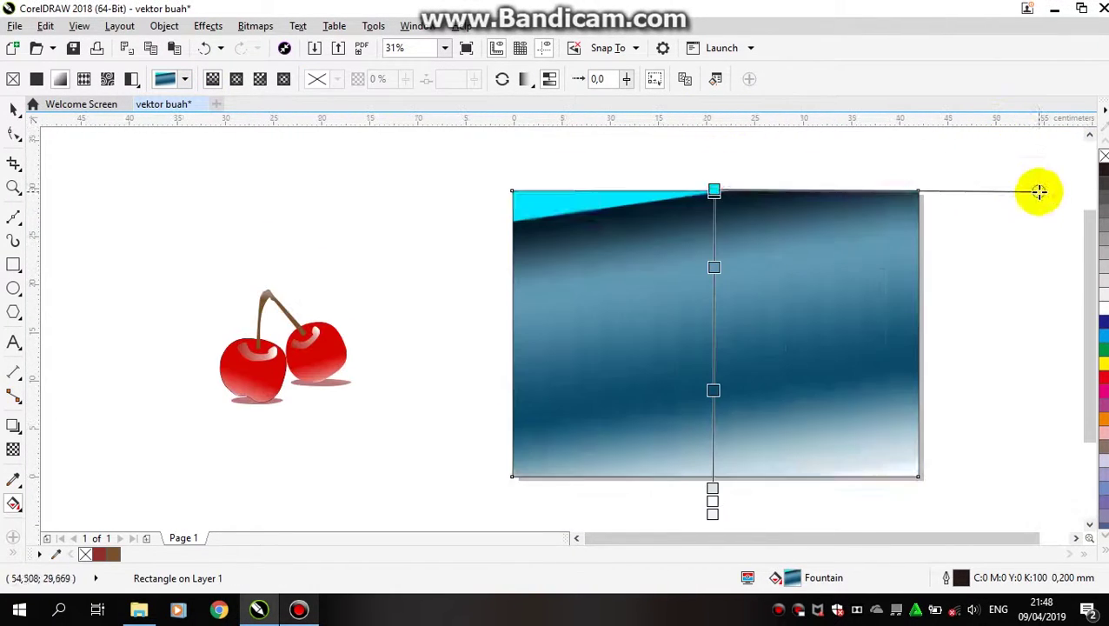